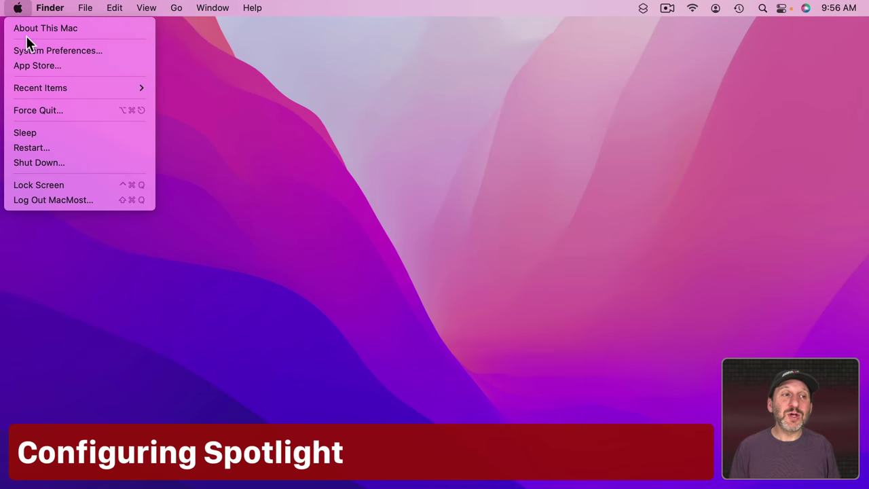
# - Open System Preferences and review the Spotlight search-result categories list
pyautogui.click(27, 51)
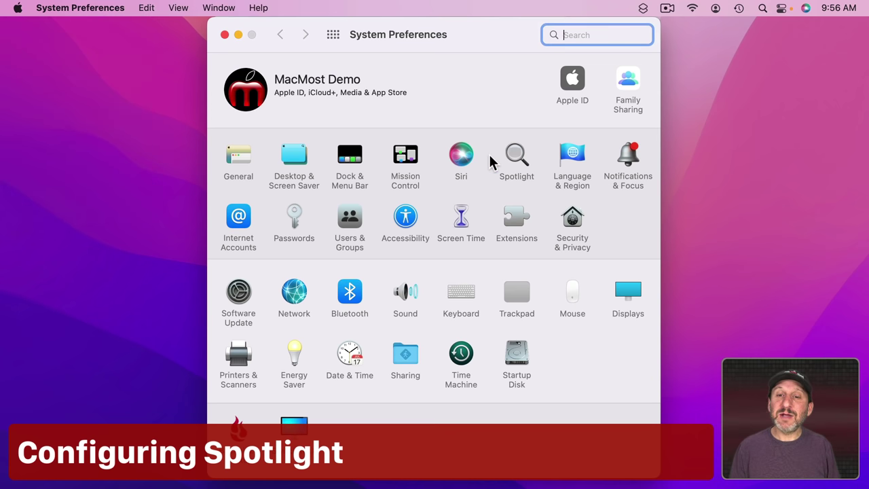
pyautogui.click(517, 158)
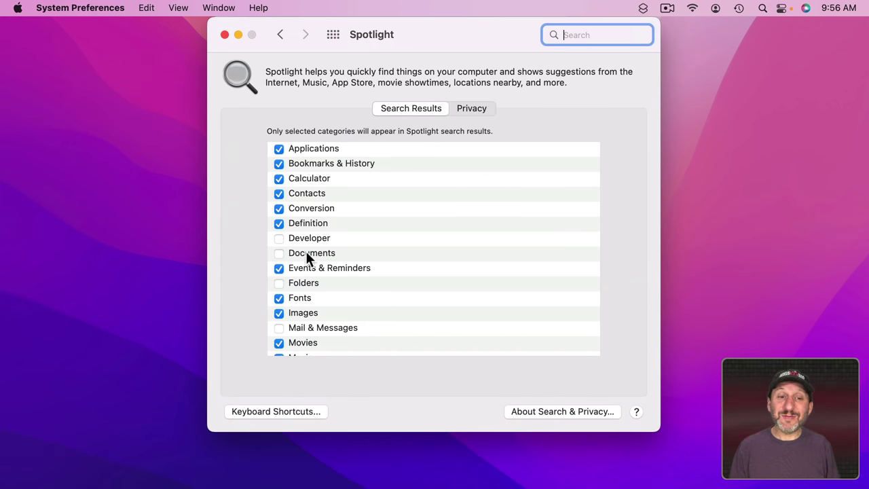
pyautogui.scroll(-5, 313, 319)
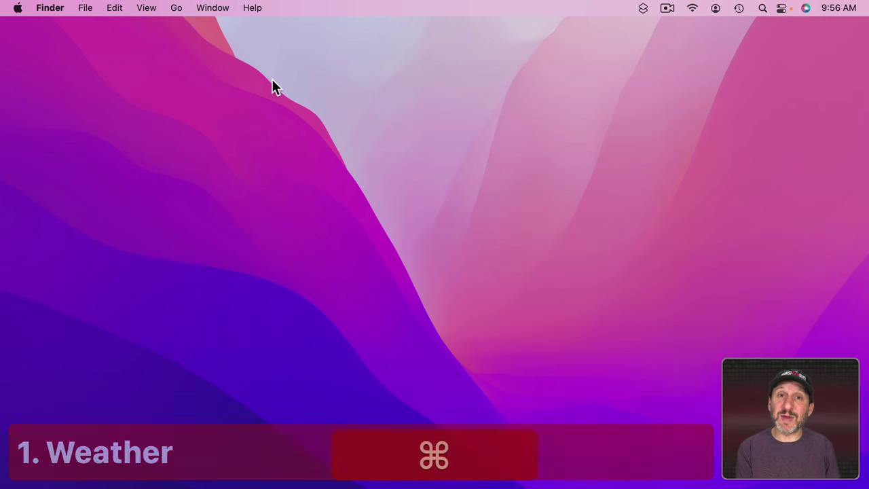
# - Search Spotlight for 'weather' and jump across categories to the Denver, CO forecast
pyautogui.press('super+space')
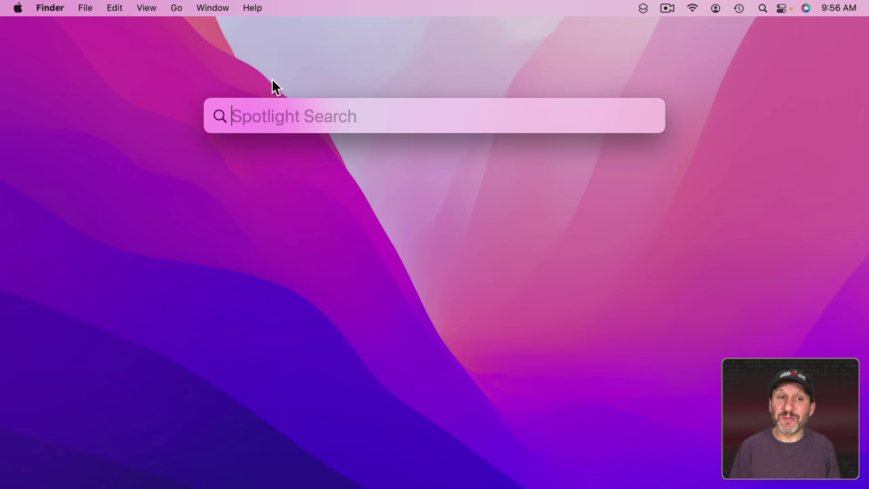
pyautogui.write('weather')
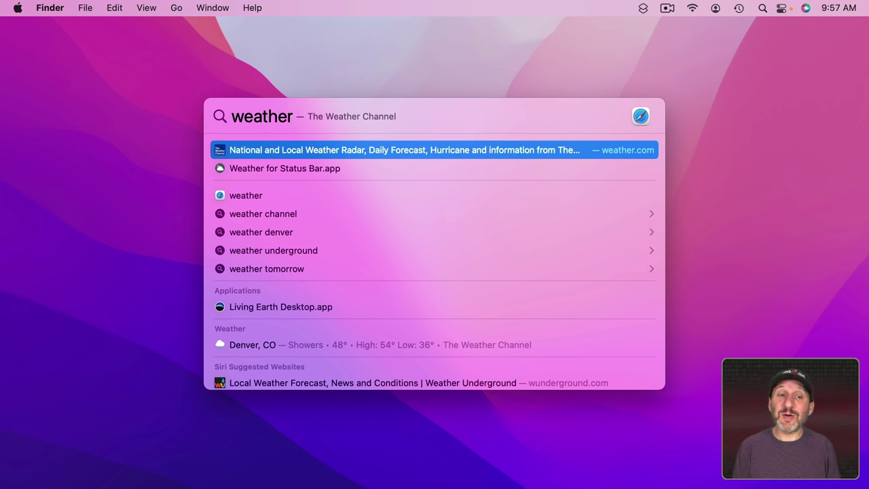
pyautogui.press('Down')
pyautogui.press('Down')
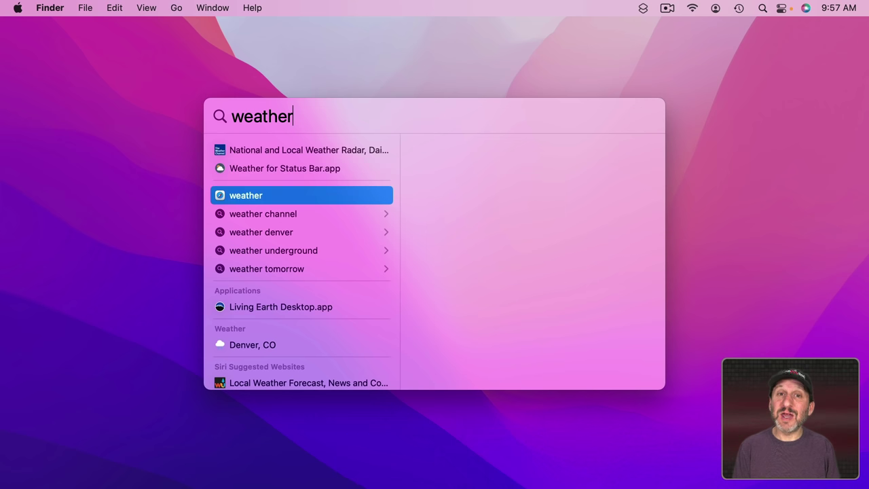
pyautogui.press('super')
pyautogui.press('super+Down')
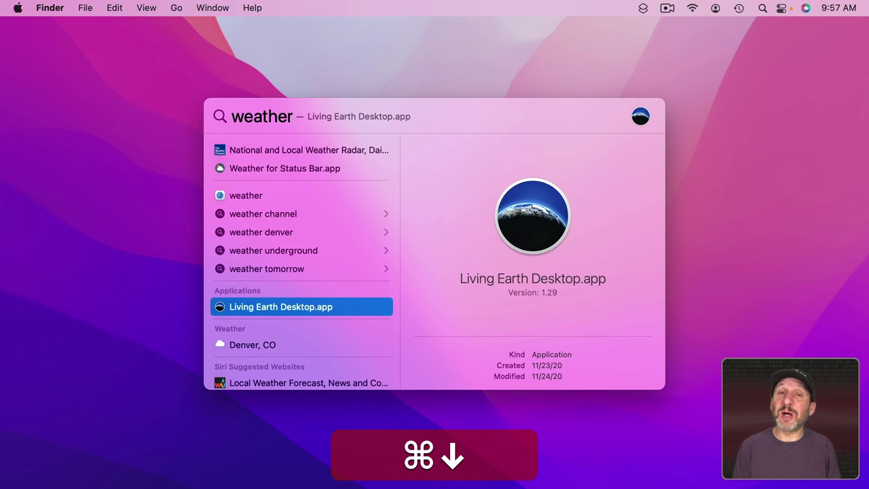
pyautogui.press('super+Down')
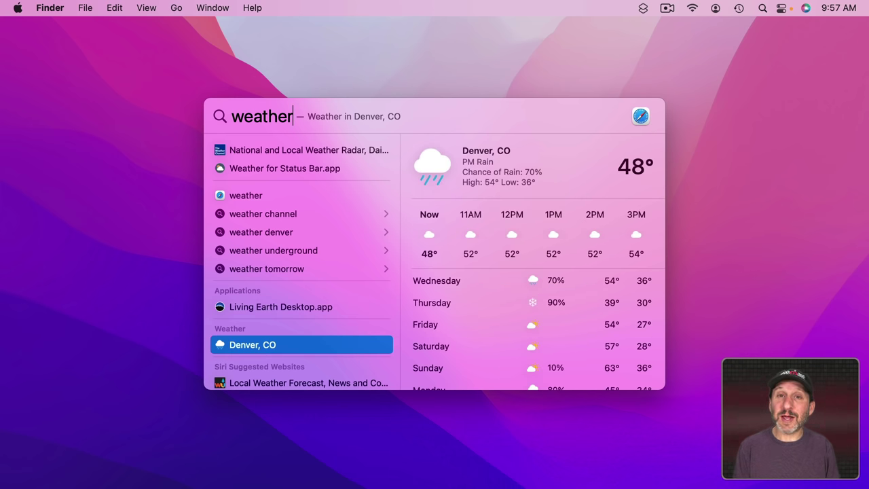
# - Clear the query and preview the weather for 'weather new york'
pyautogui.press('Escape')
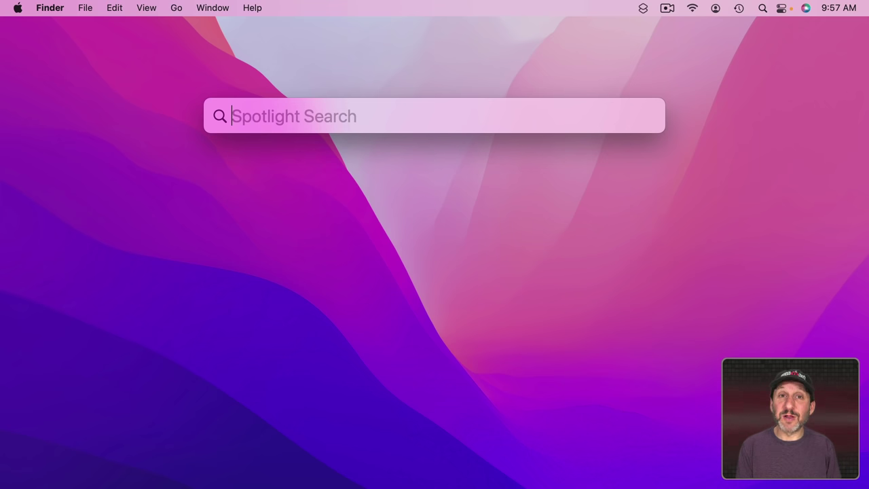
pyautogui.write('weather ')
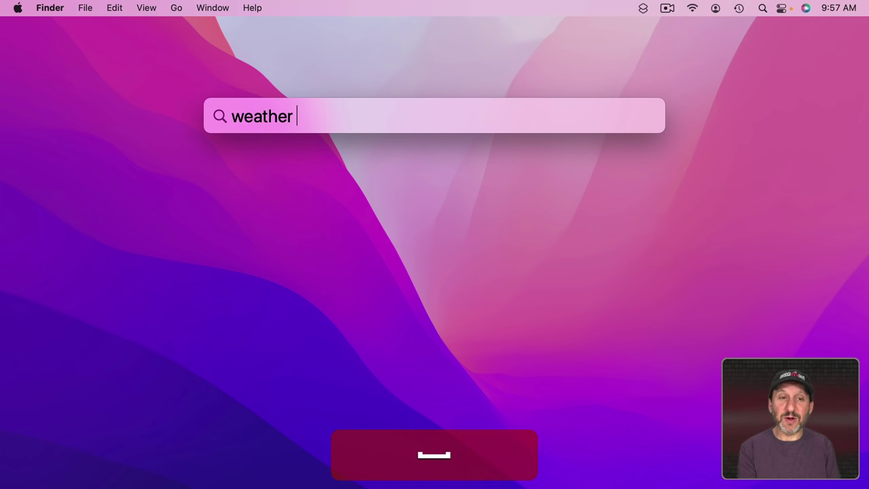
pyautogui.write('new york')
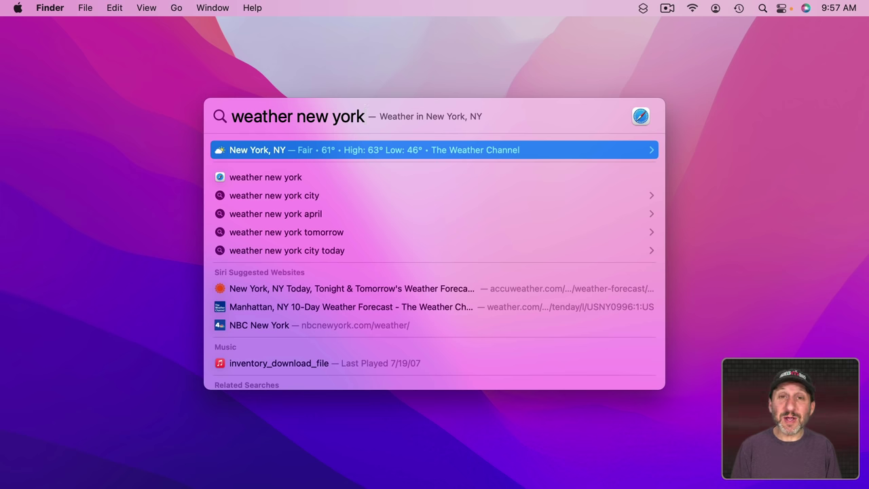
pyautogui.press('Tab')
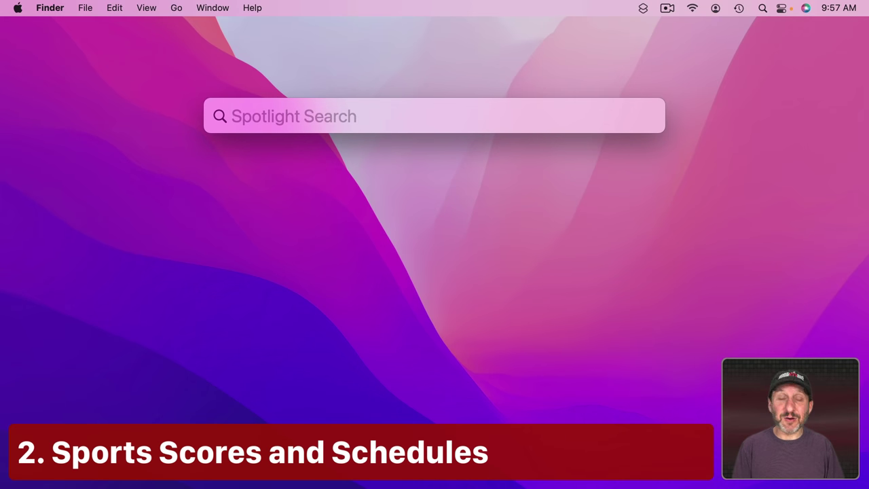
pyautogui.write('nhl ')
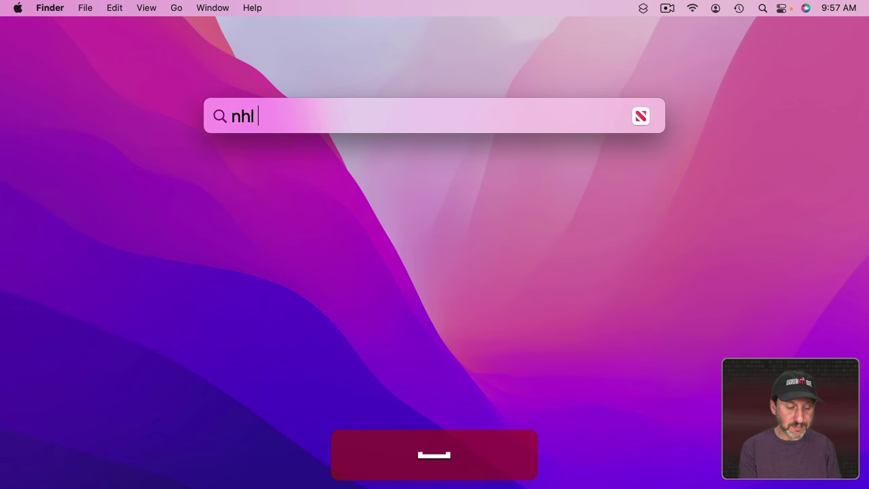
pyautogui.write('scores')
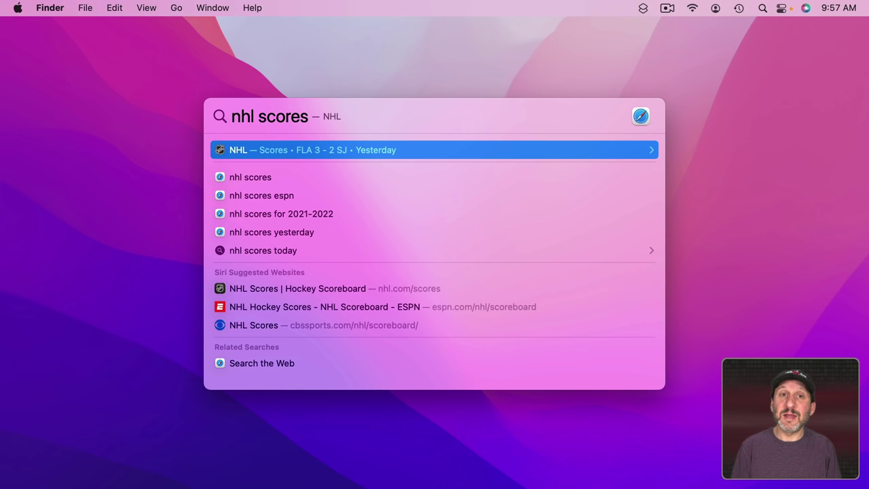
pyautogui.press('Tab')
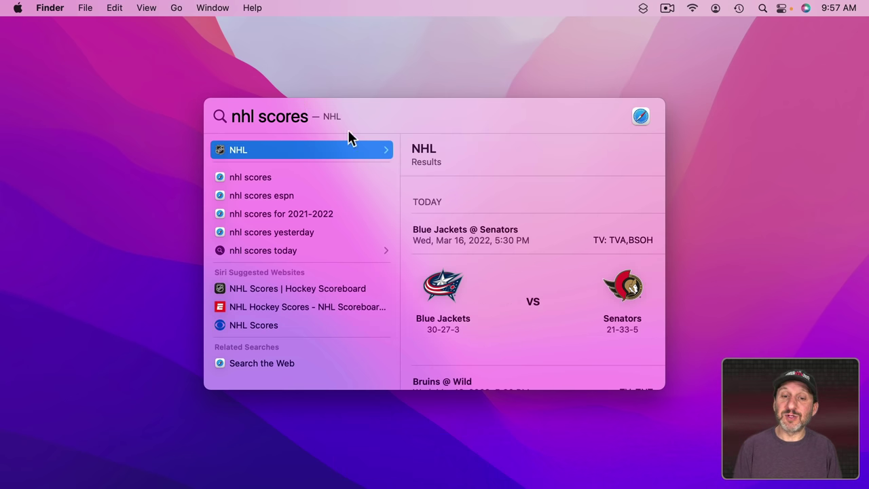
pyautogui.scroll(-10, 545, 305)
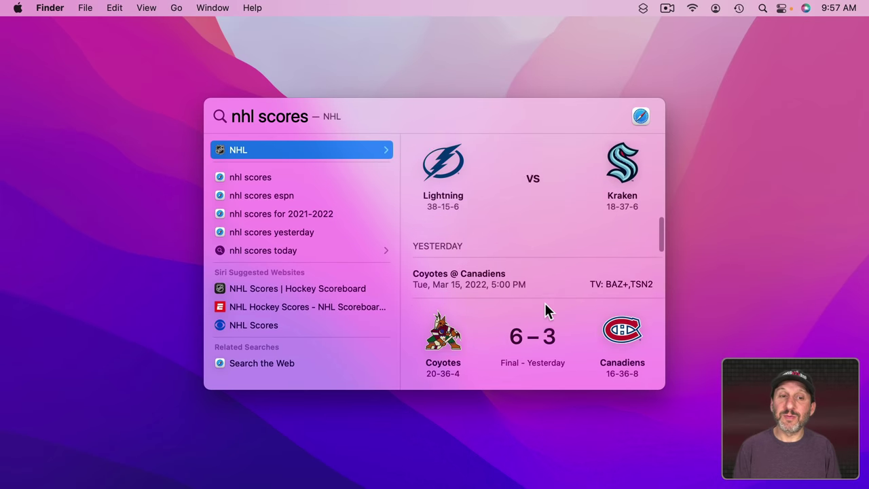
pyautogui.press('super+a')
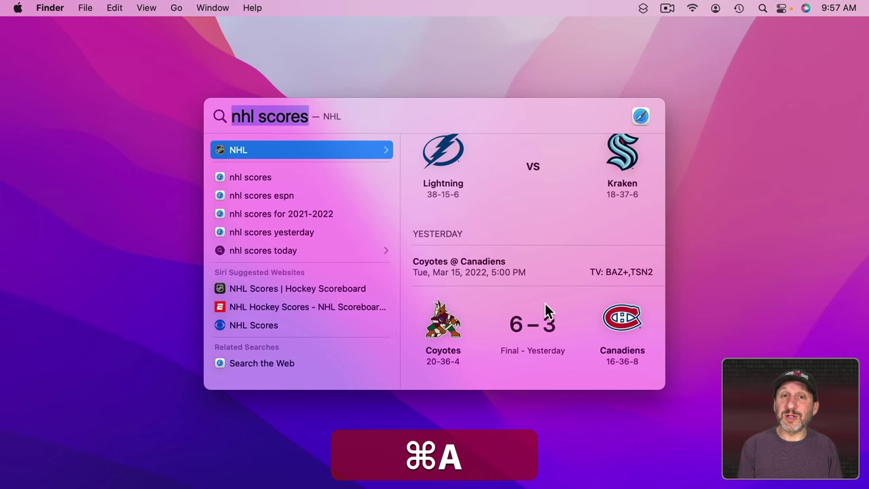
pyautogui.write('colorado avalanc')
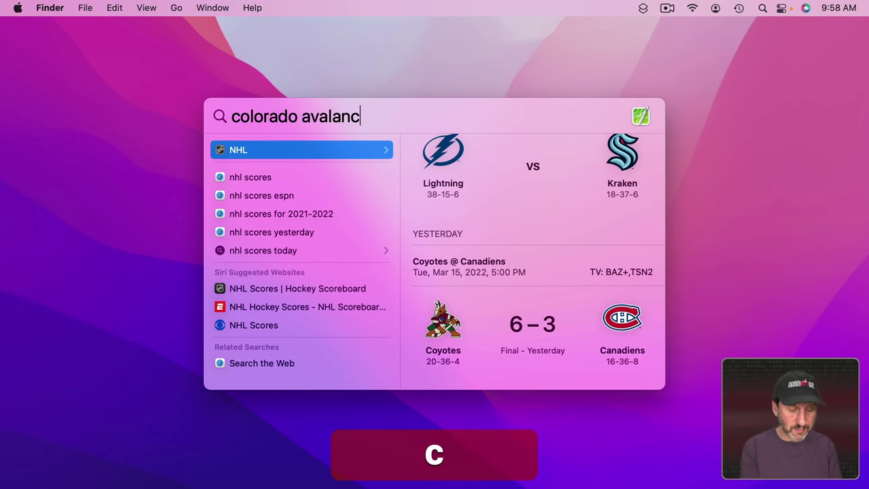
pyautogui.write('he score')
pyautogui.press('Tab')
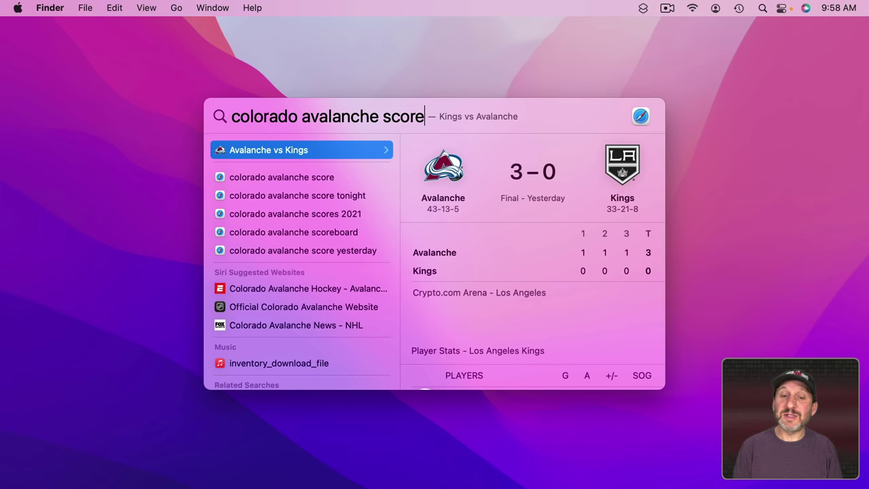
pyautogui.scroll(-15, 493, 265)
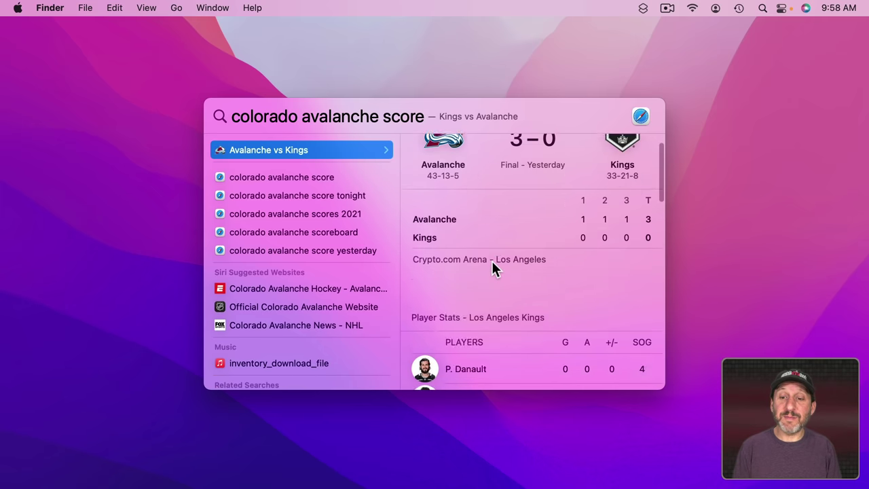
pyautogui.scroll(10, 493, 265)
pyautogui.scroll(5, 493, 266)
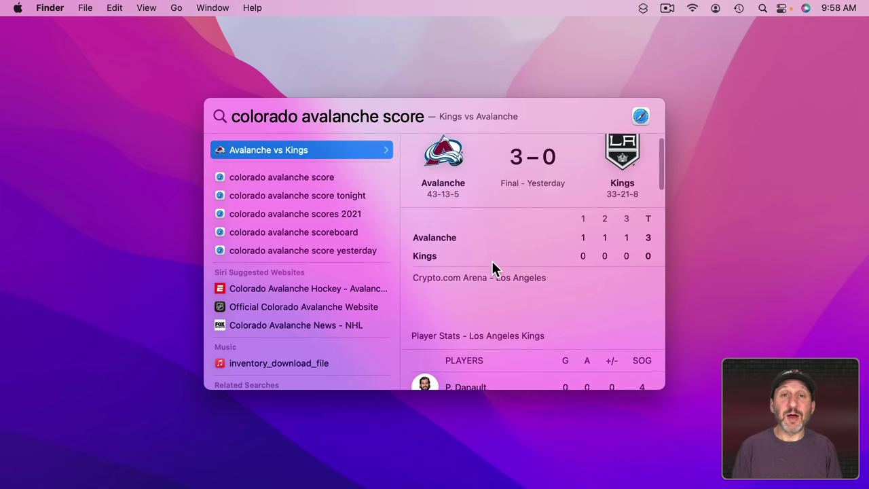
pyautogui.press('BackSpace')
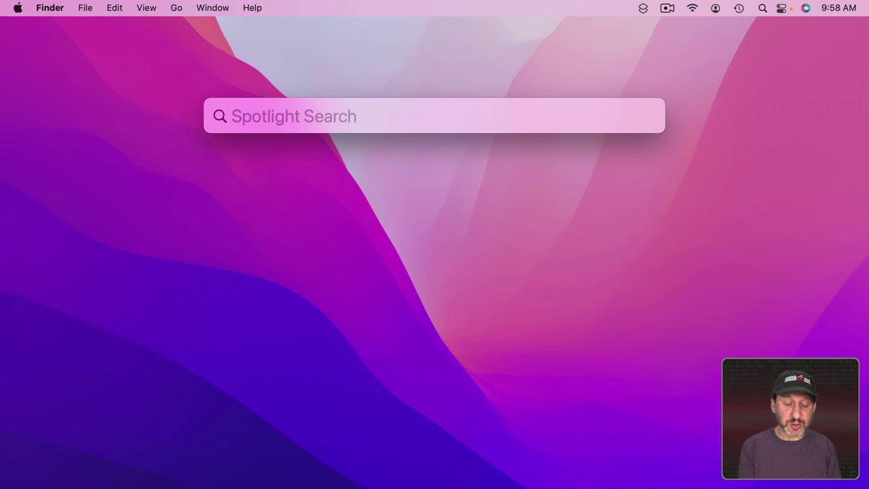
pyautogui.write('avalan')
pyautogui.press('Tab')
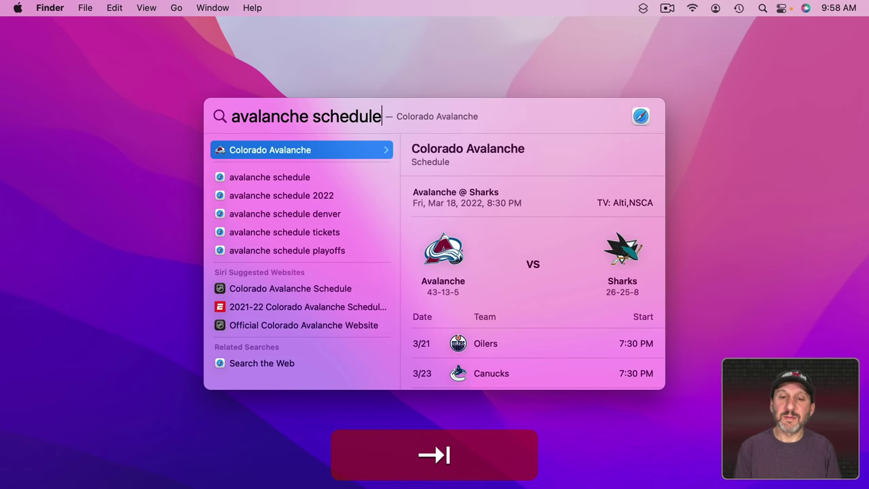
pyautogui.scroll(-5, 575, 351)
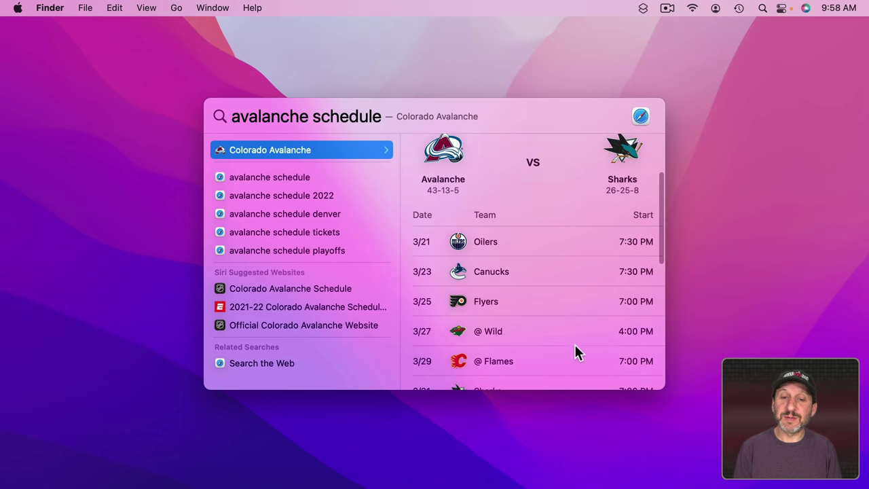
pyautogui.press('super+BackSpace')
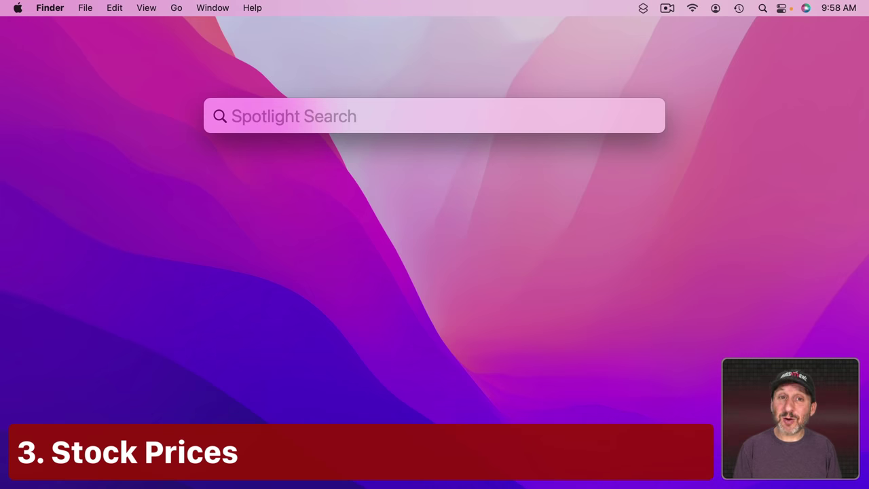
# - Preview the AAPL stock quote, then replace it with 'dji price' for the Dow Jones quote
pyautogui.write('aapl')
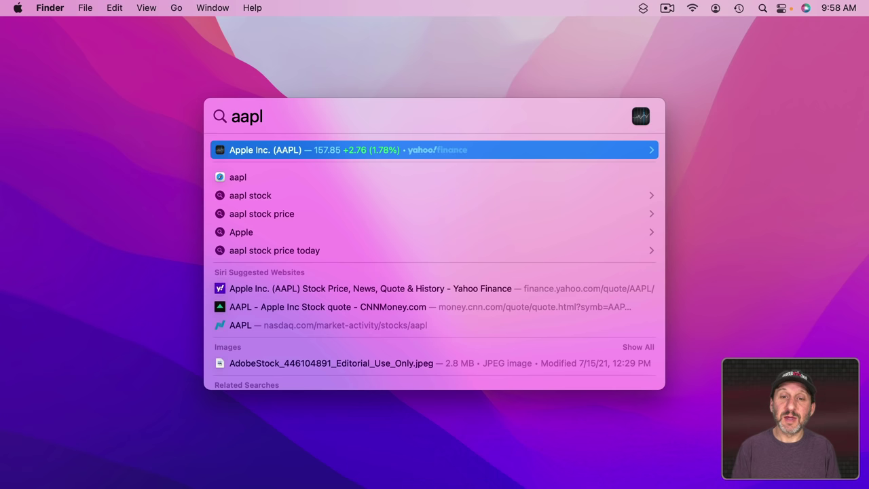
pyautogui.press('Tab')
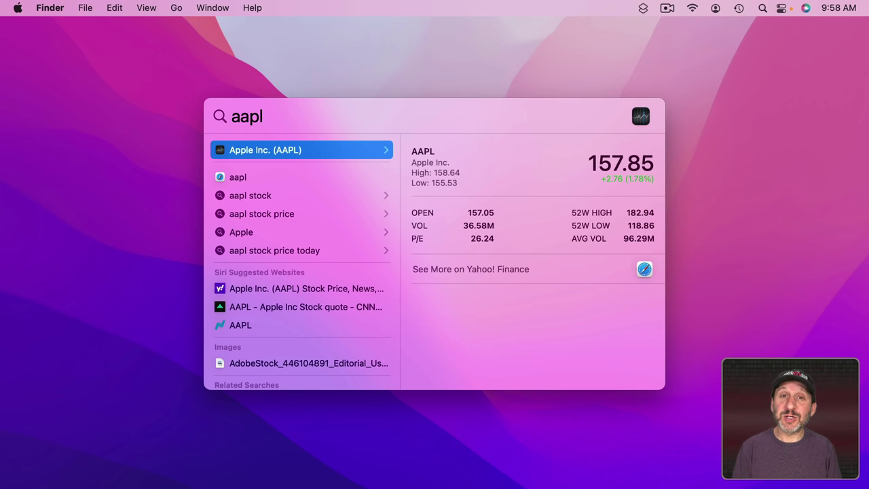
pyautogui.press('super+a')
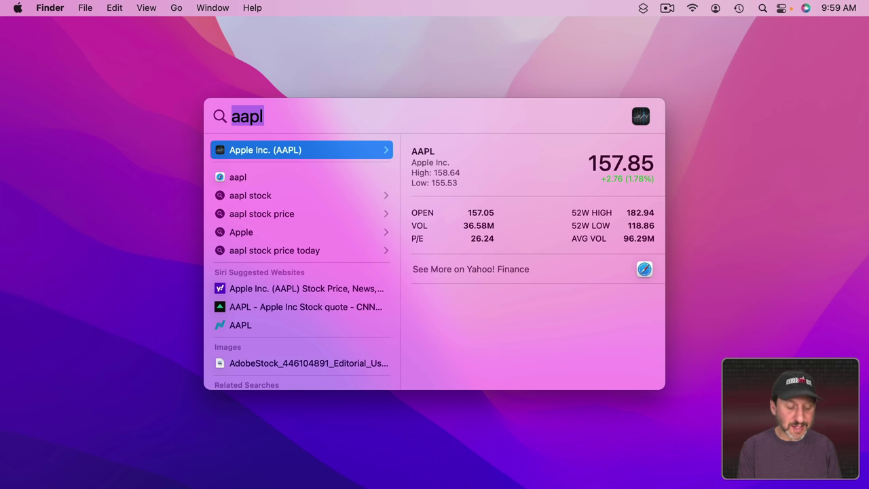
pyautogui.write('dji ')
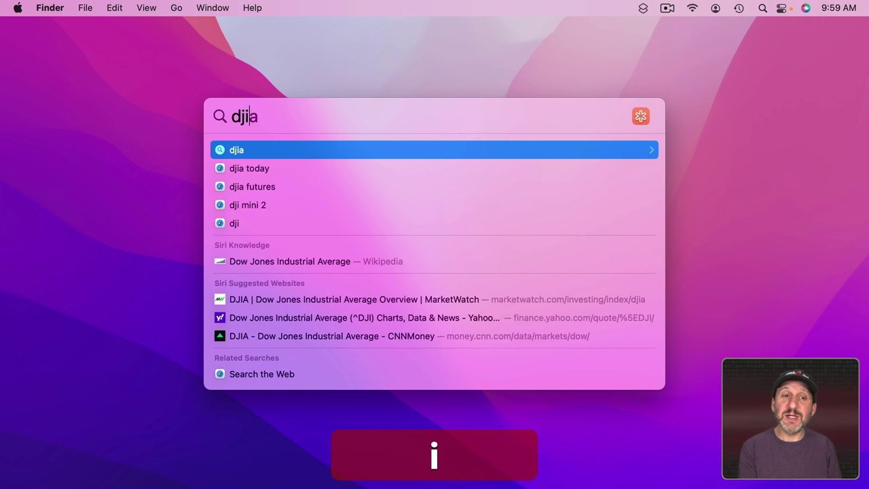
pyautogui.write('drone')
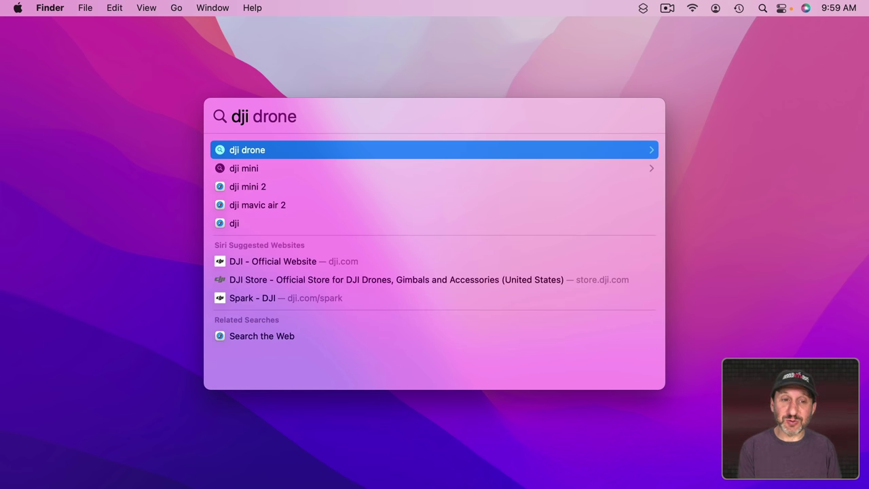
pyautogui.press('BackSpace')
pyautogui.press('BackSpace')
pyautogui.press('BackSpace')
pyautogui.press('BackSpace')
pyautogui.press('BackSpace')
pyautogui.write('price')
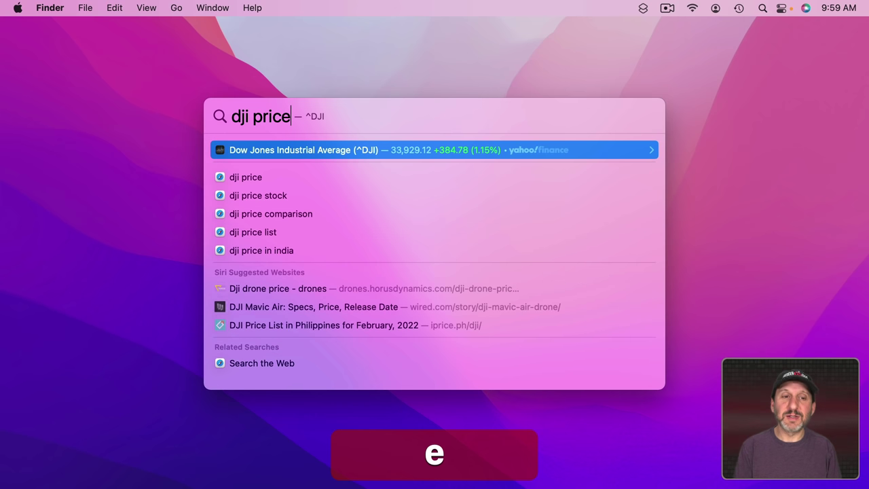
pyautogui.press('Tab')
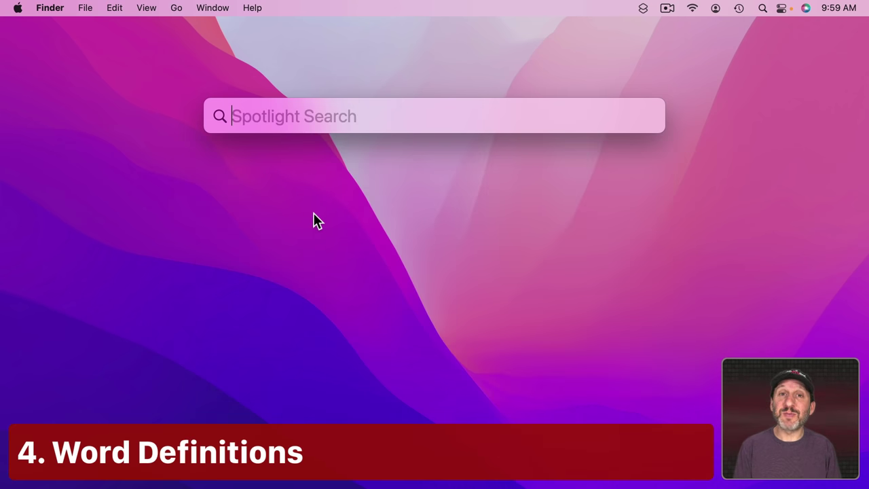
pyautogui.write('absquatulate')
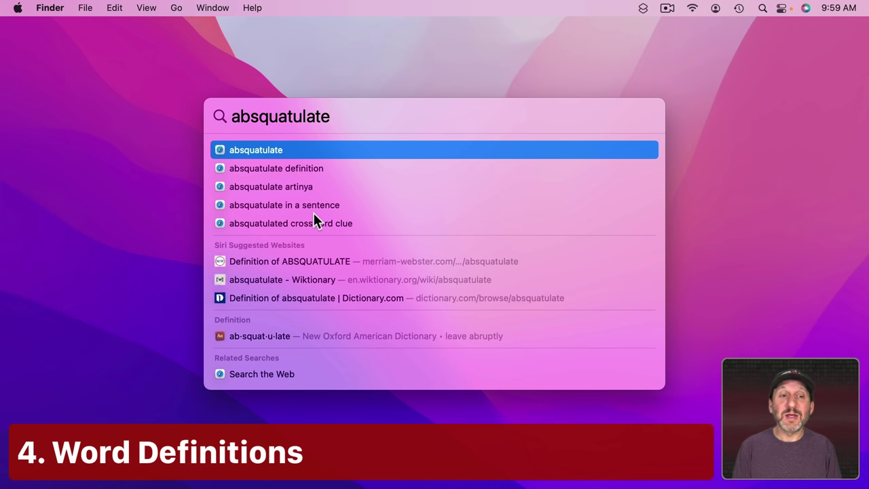
pyautogui.press('Escape')
pyautogui.write('define')
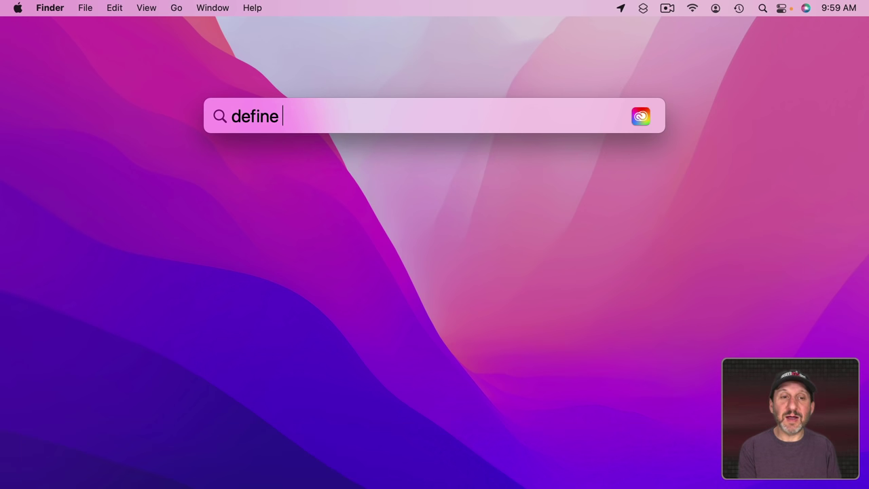
pyautogui.write('absquatulate')
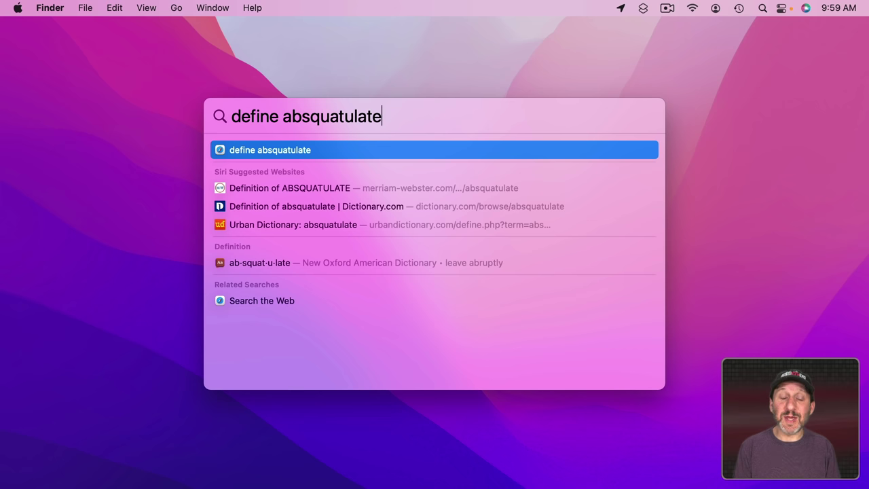
pyautogui.press('super+Down')
pyautogui.press('super+Down')
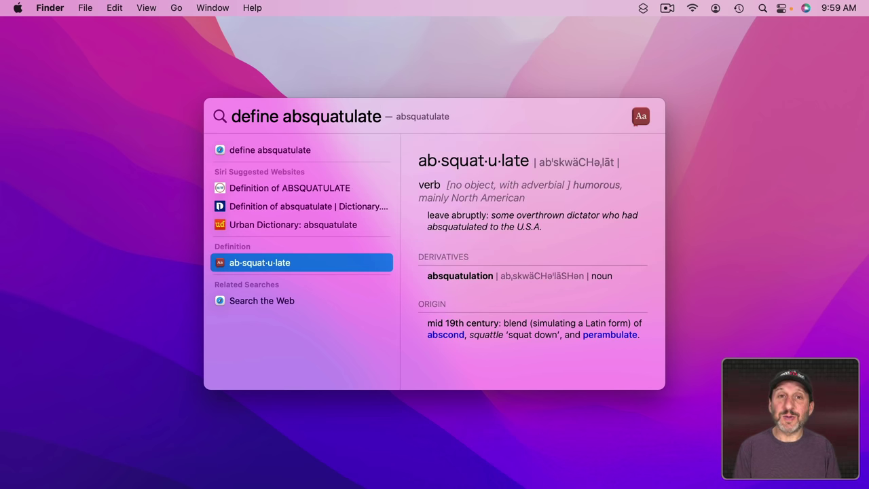
pyautogui.press('Escape')
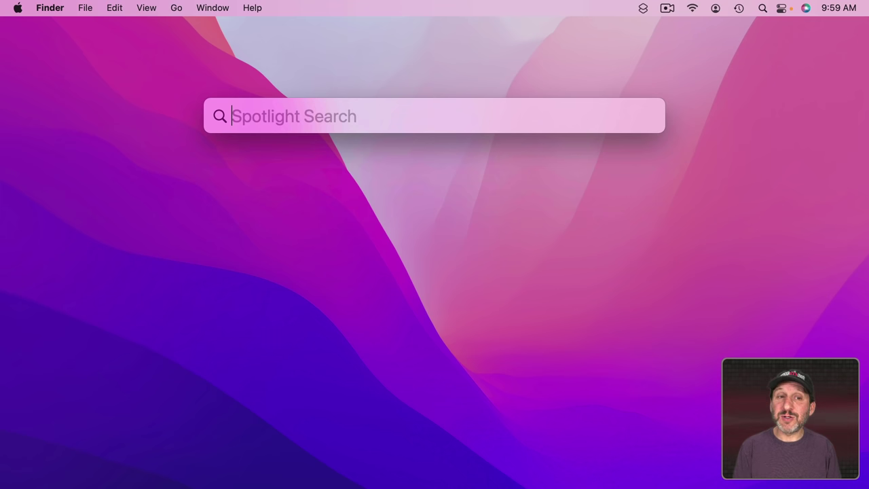
pyautogui.write('absquatulate')
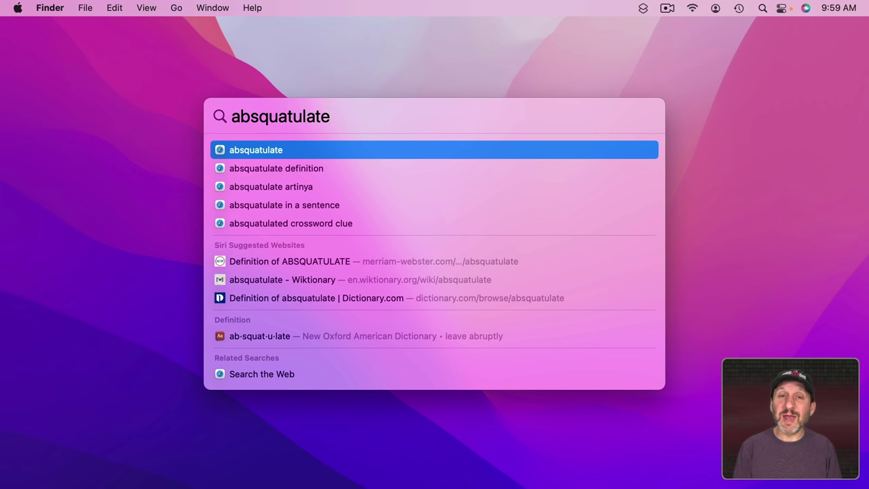
pyautogui.press('super+l')
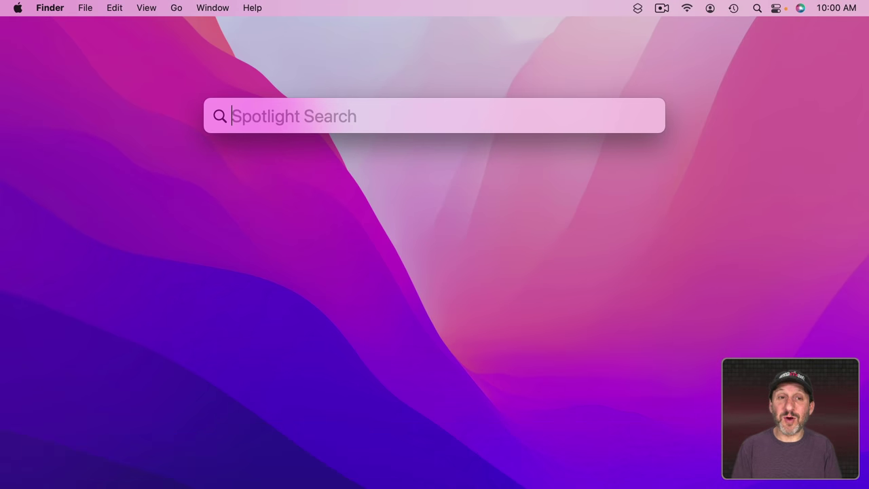
# - Send the Spotlight query 'mac tutorials' to a Safari web search with Cmd-B
pyautogui.write('mac tutorials')
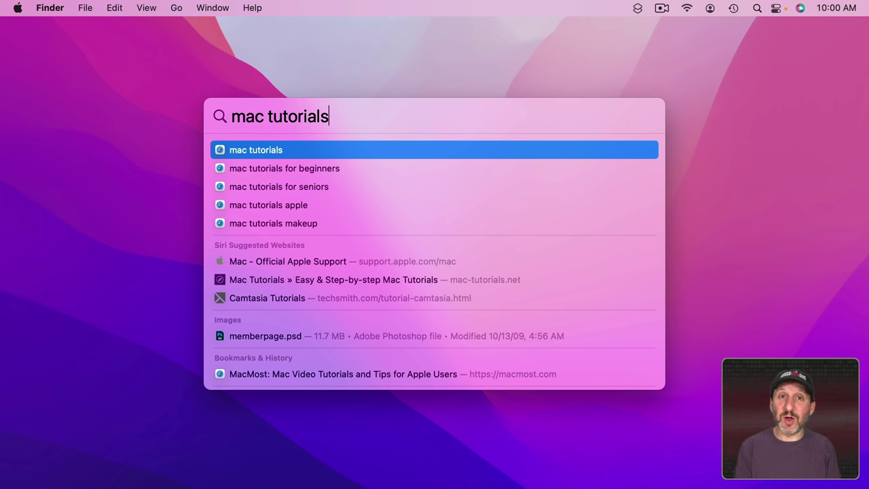
pyautogui.press('cmd+b')
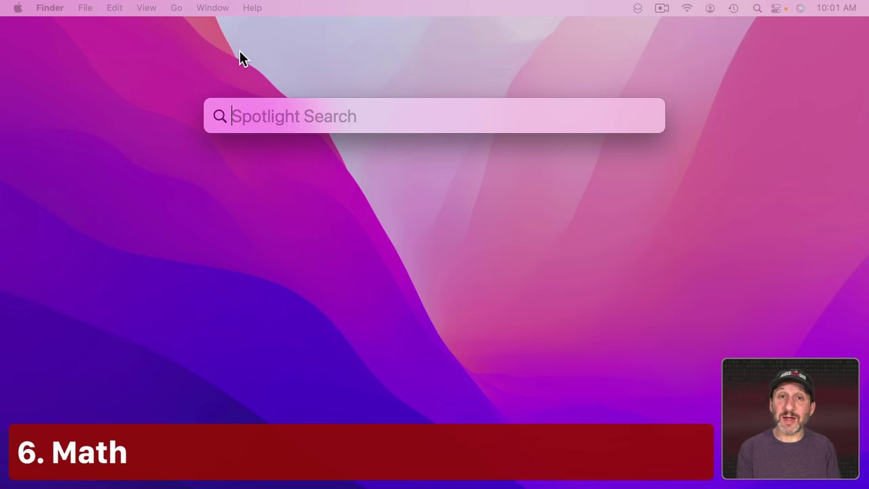
# - Enter 1+2 in Spotlight to get the result 3
pyautogui.write('1+2')
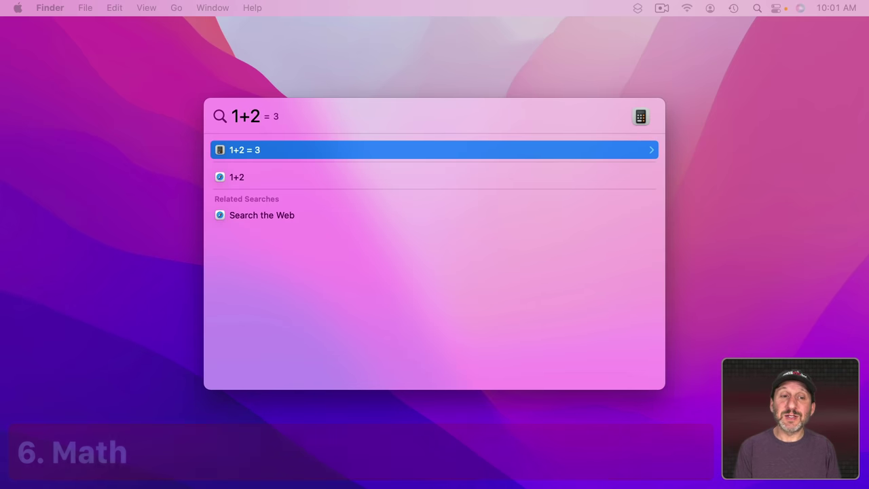
# - Replace the query with (5+8)*4 to calculate it
pyautogui.press('super')
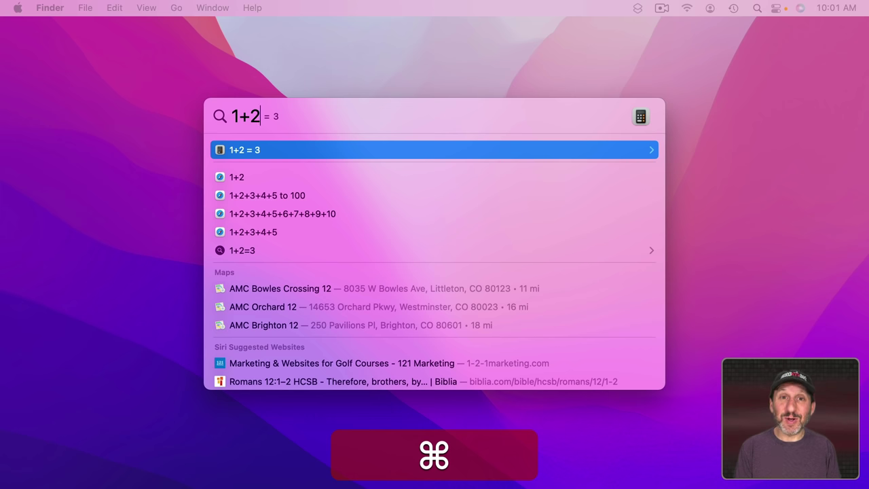
pyautogui.press('super+a')
pyautogui.write('(')
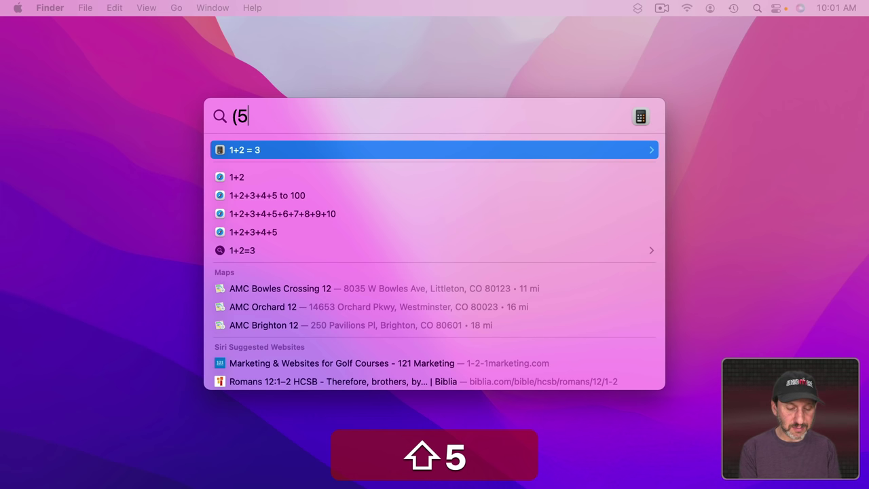
pyautogui.write('+8)*4')
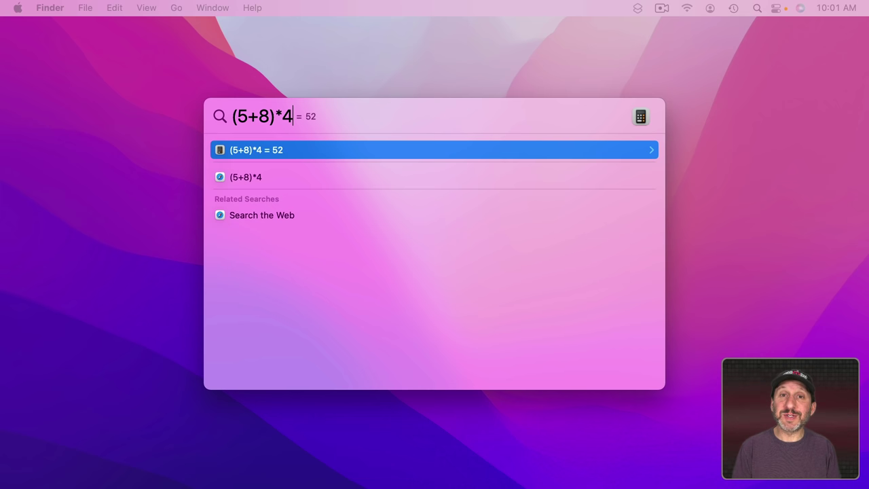
# - Build the expression sin(pi*2) in the search field to get 0
pyautogui.press('super')
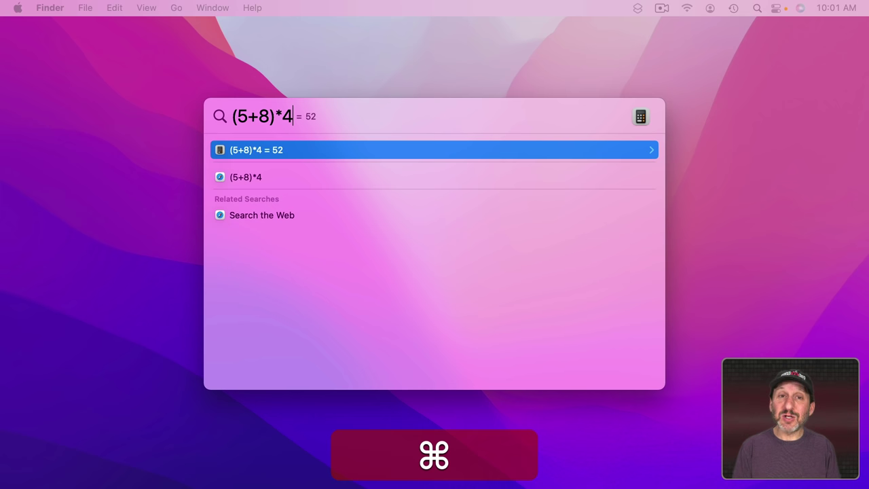
pyautogui.press('super+a')
pyautogui.write('pi*2')
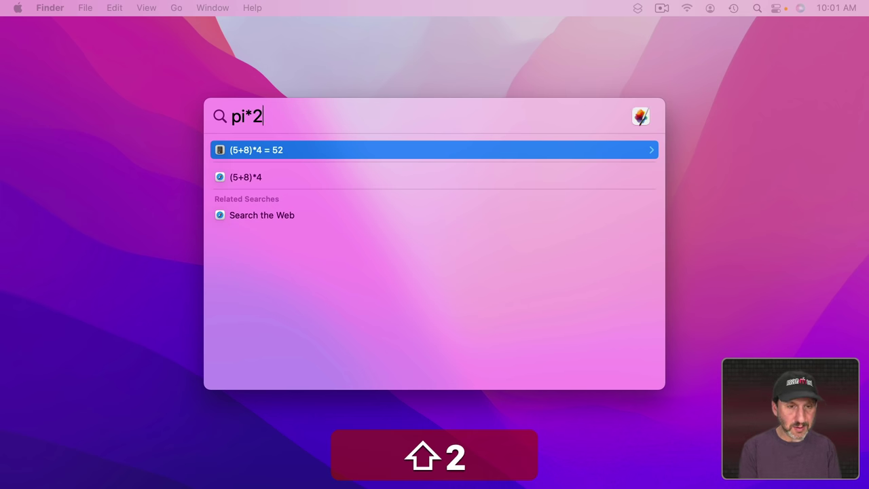
pyautogui.press('super+a')
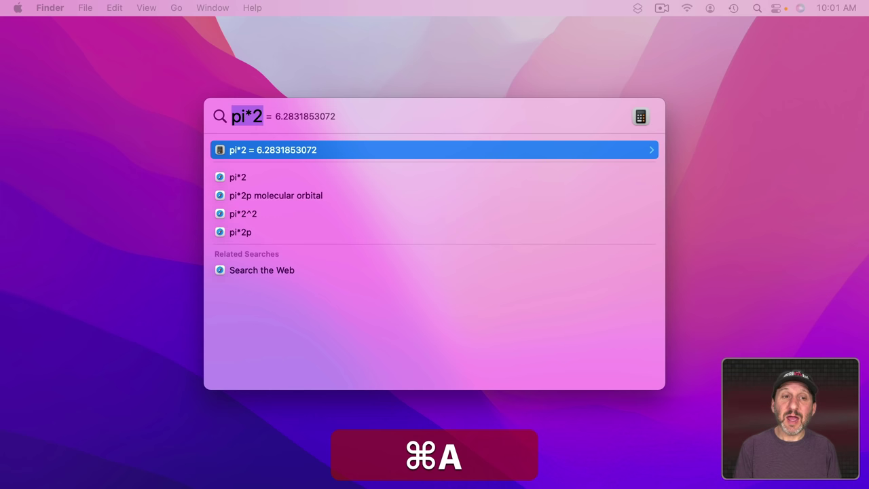
pyautogui.press('Left')
pyautogui.write('sin(')
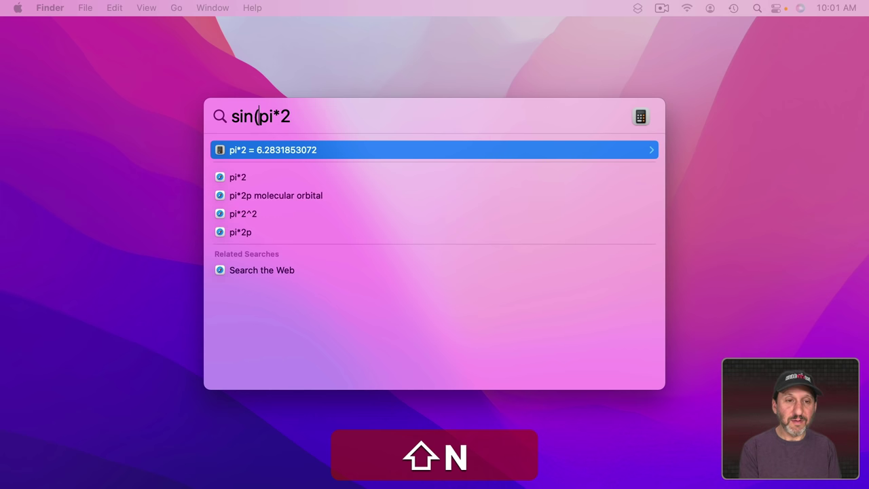
pyautogui.press('super+Right')
pyautogui.write(')')
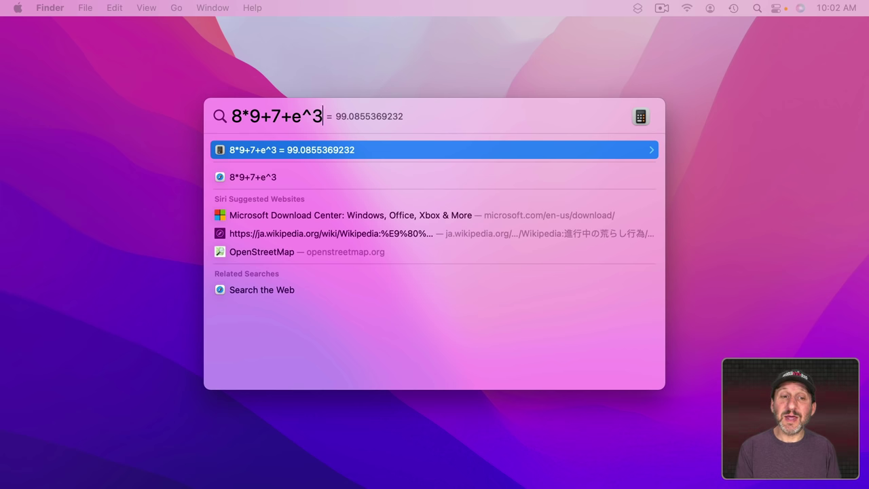
# - Copy the 99.0855369232 result, clear the field, and paste it back in
pyautogui.press('super+c')
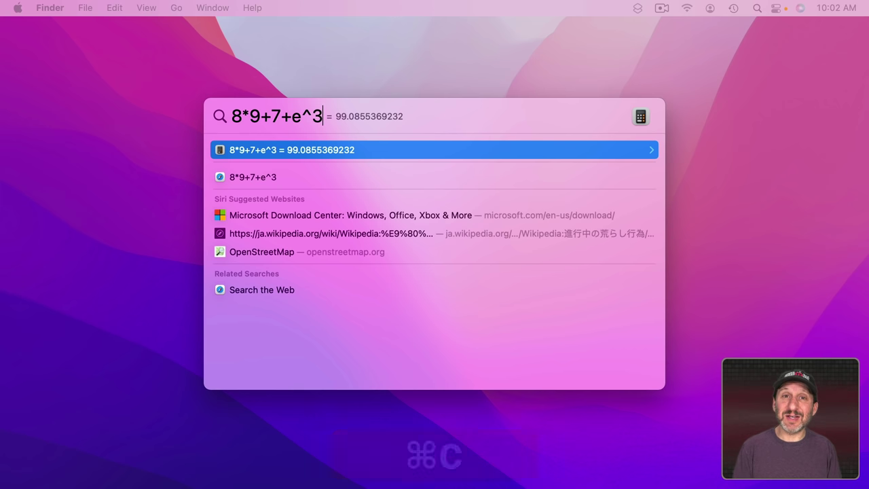
pyautogui.press('super+BackSpace')
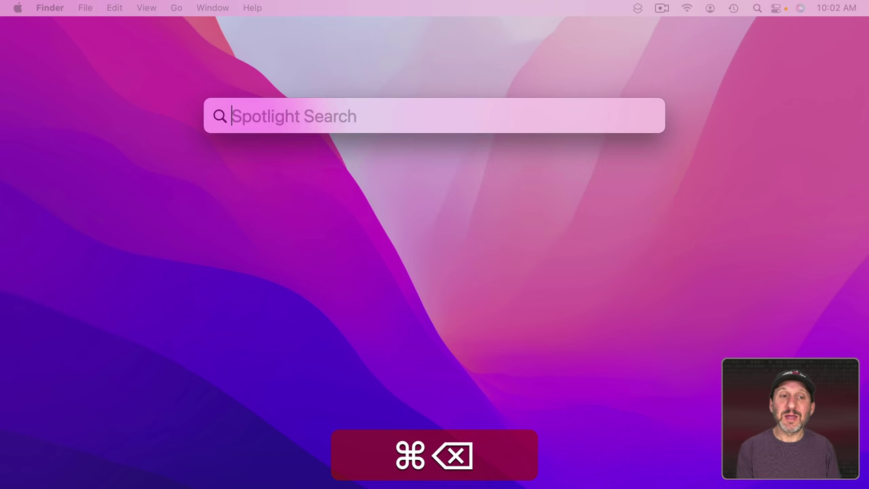
pyautogui.press('super+v')
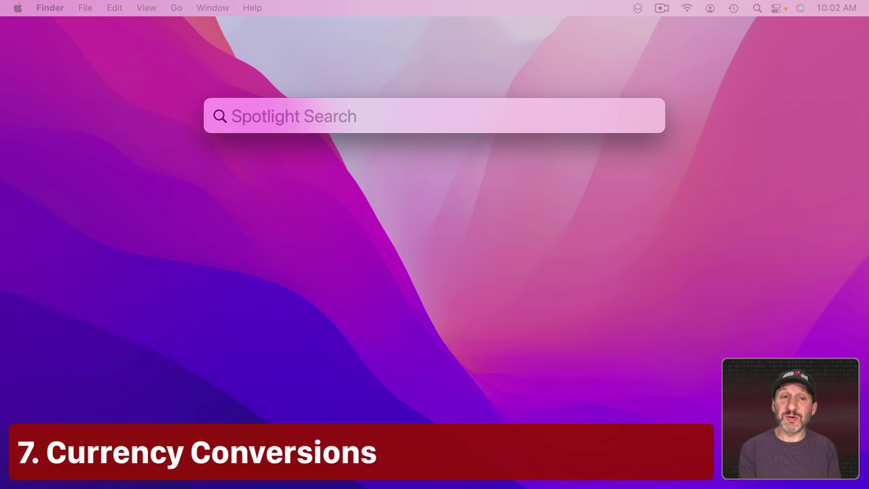
pyautogui.write('1000')
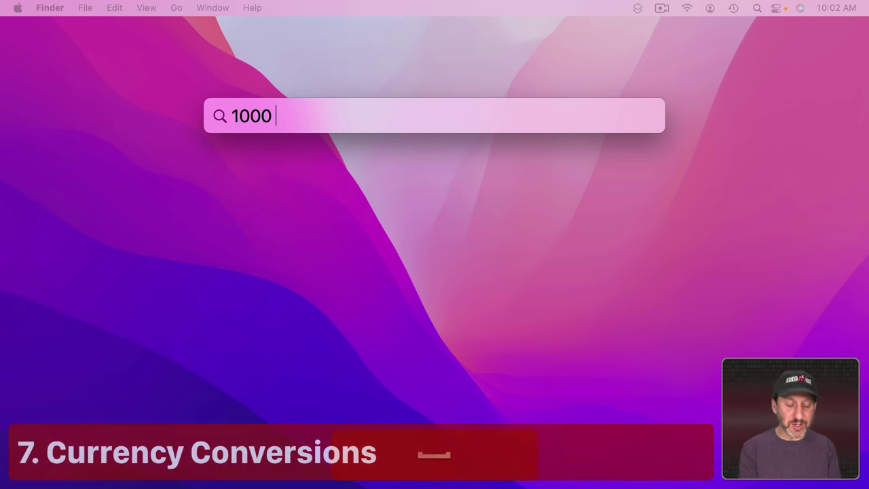
pyautogui.write(' usd')
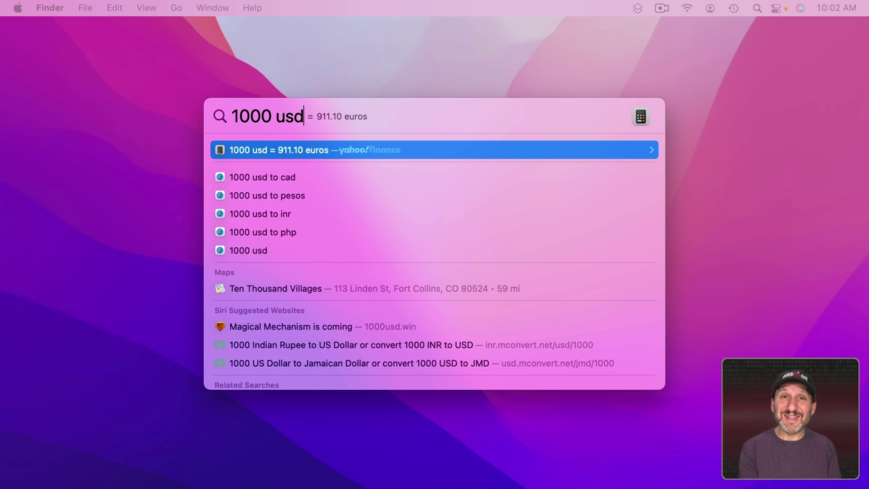
pyautogui.write('in yen')
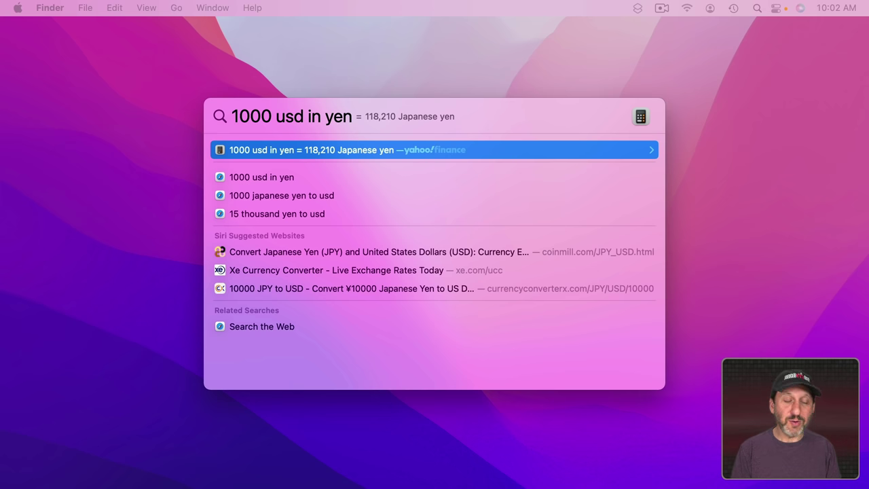
pyautogui.press('Tab')
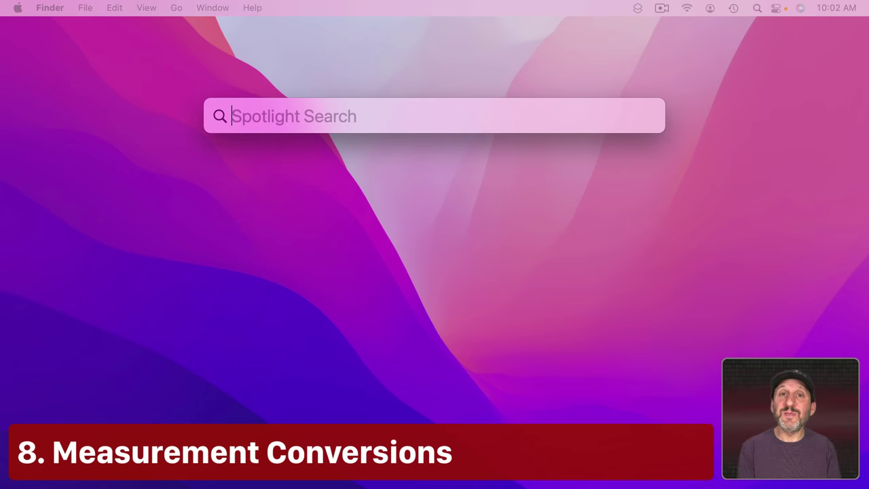
pyautogui.write('10 miles')
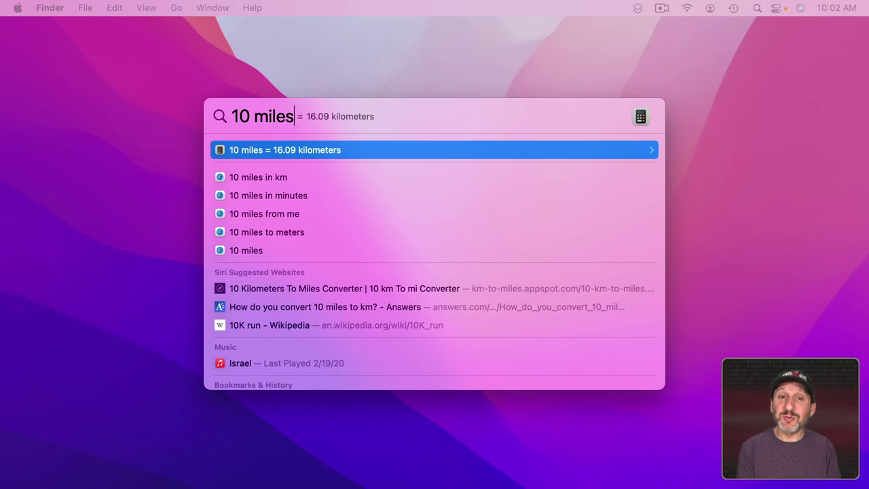
pyautogui.write(' in feet')
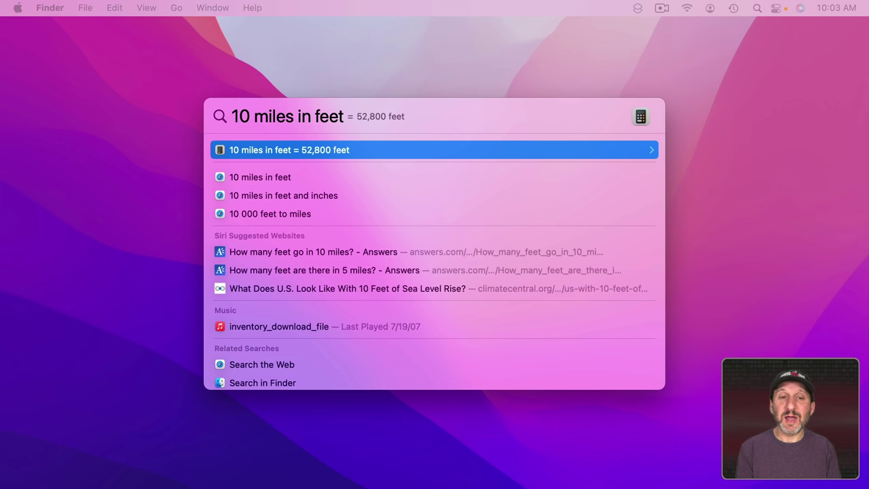
pyautogui.press('Tab')
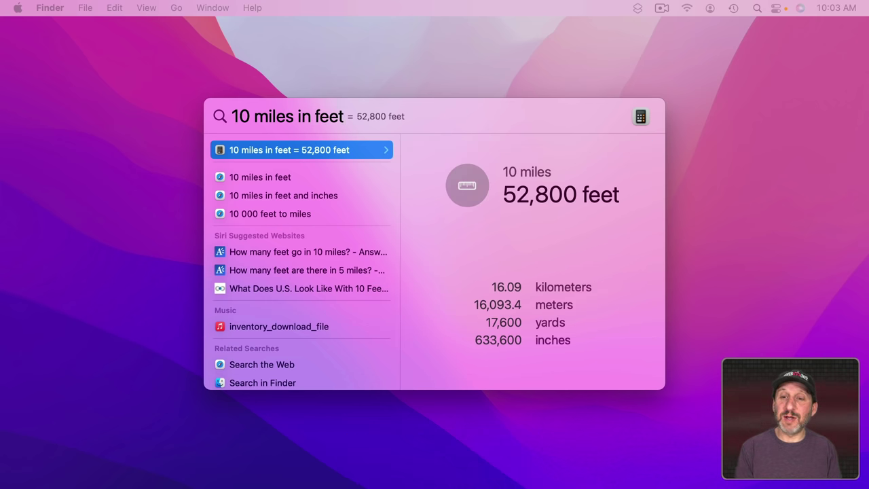
pyautogui.press('super+a')
pyautogui.write('2 pint')
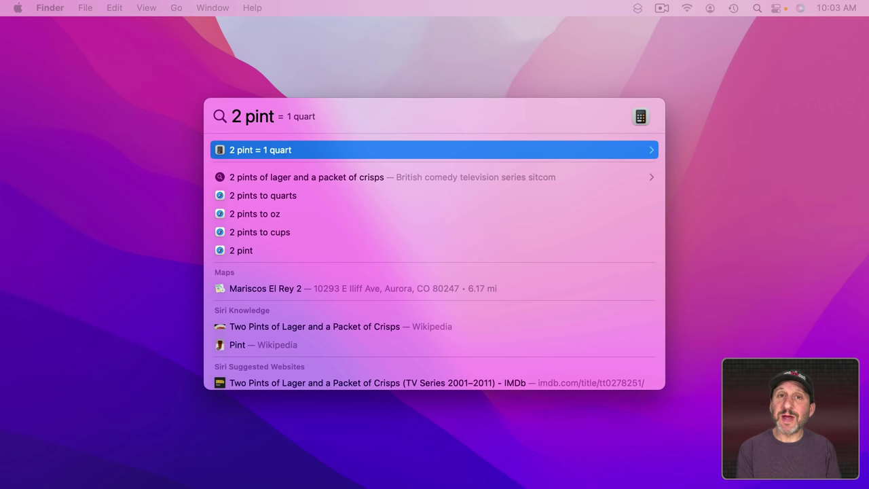
pyautogui.press('super+BackSpace')
pyautogui.write('4 lbs')
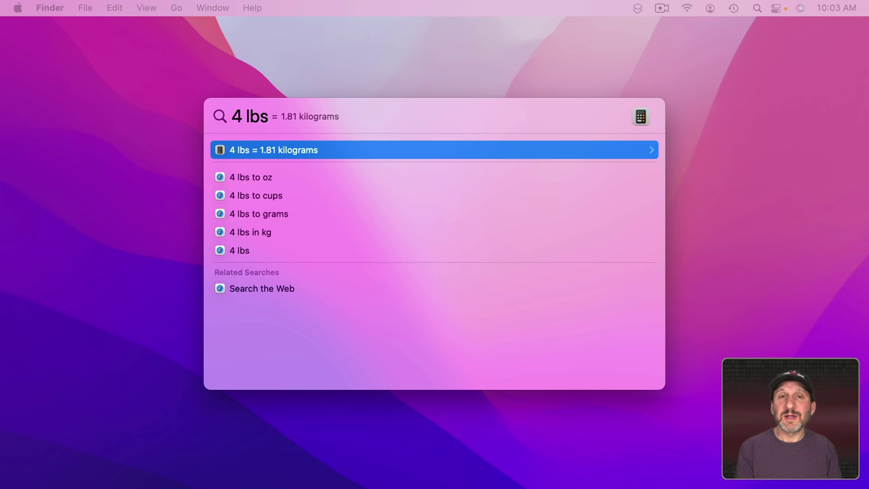
# - Convert 60 degrees, 60f and 60c between Fahrenheit and Celsius, then clear the search
pyautogui.press('super+BackSpace')
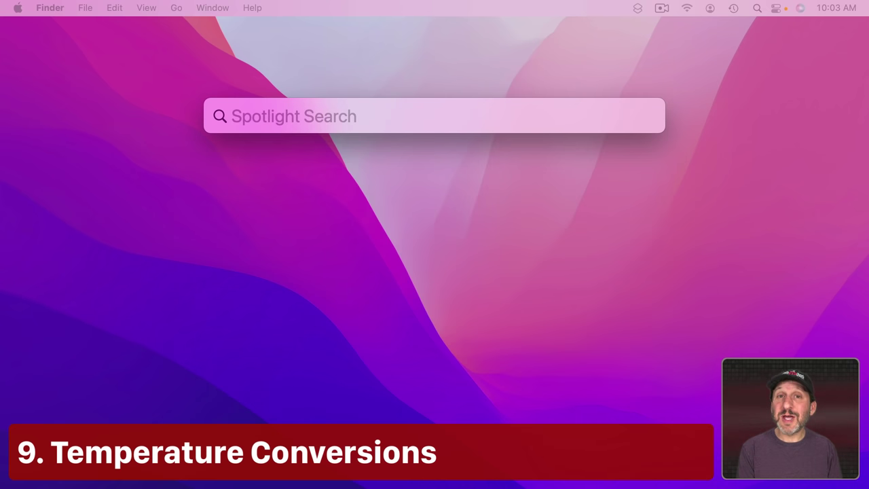
pyautogui.write('60 degrees')
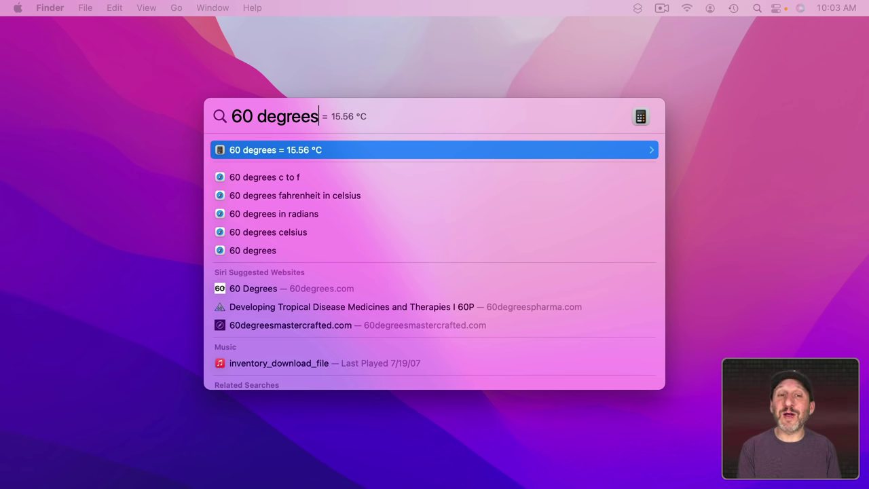
pyautogui.press('BackSpace')
pyautogui.press('BackSpace')
pyautogui.press('BackSpace')
pyautogui.press('BackSpace')
pyautogui.press('BackSpace')
pyautogui.press('BackSpace')
pyautogui.press('BackSpace')
pyautogui.press('BackSpace')
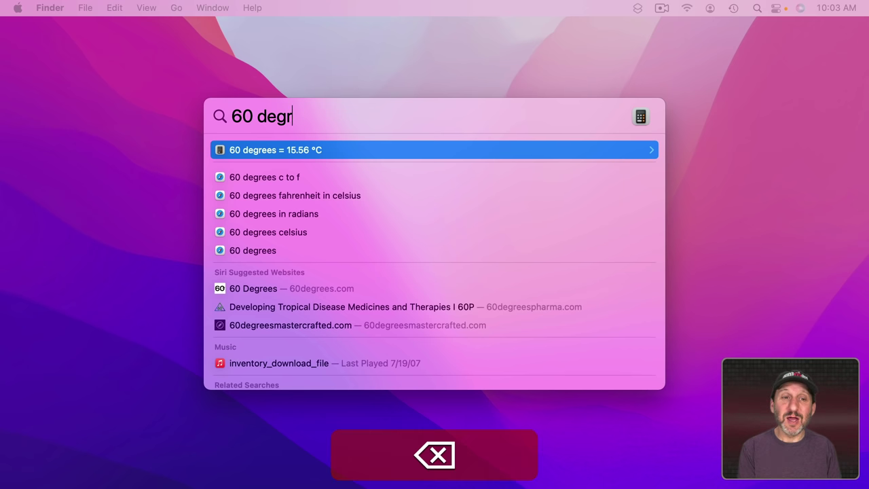
pyautogui.write('f')
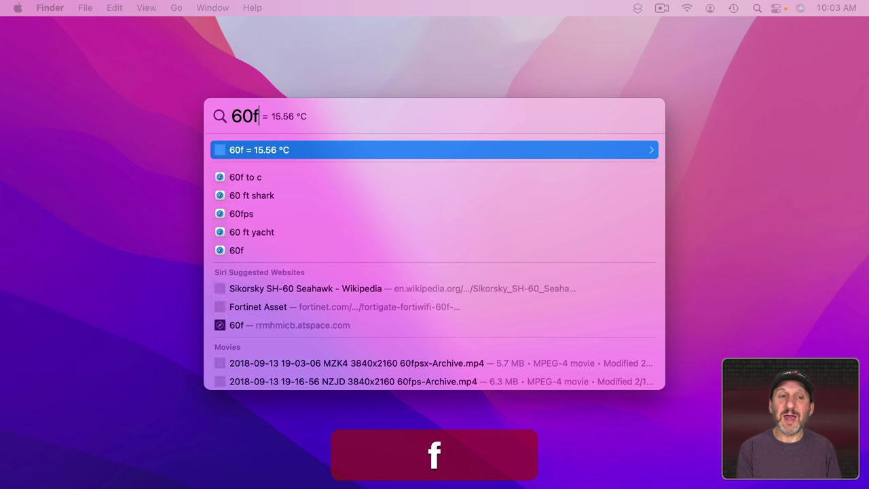
pyautogui.press('BackSpace')
pyautogui.write('c')
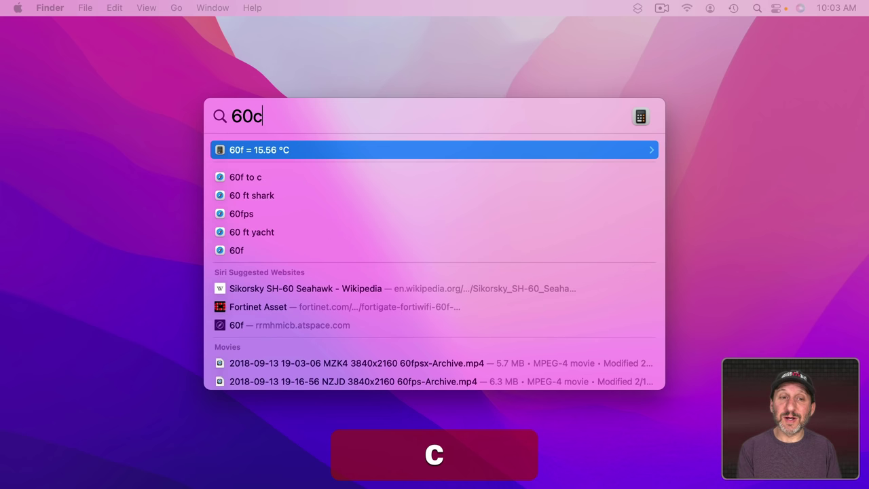
pyautogui.press('Escape')
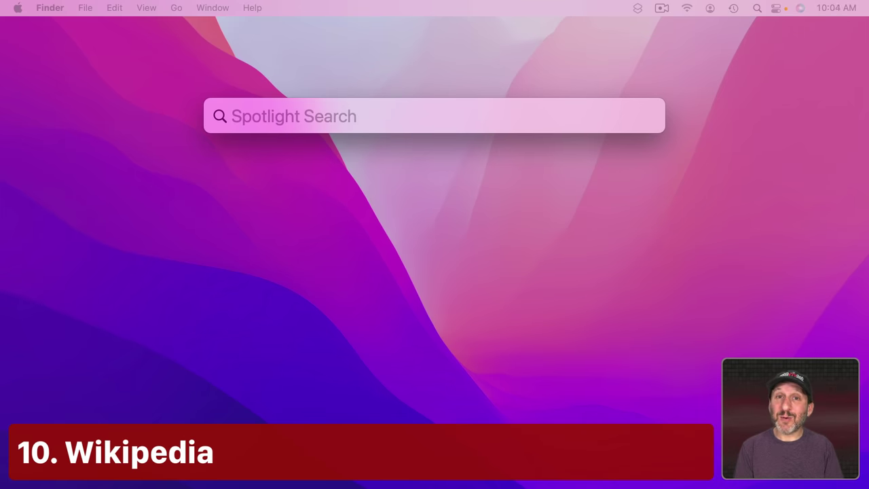
# - Look up 'plancks constant' and open its Planck constant Wikipedia article in Safari
pyautogui.write('plan')
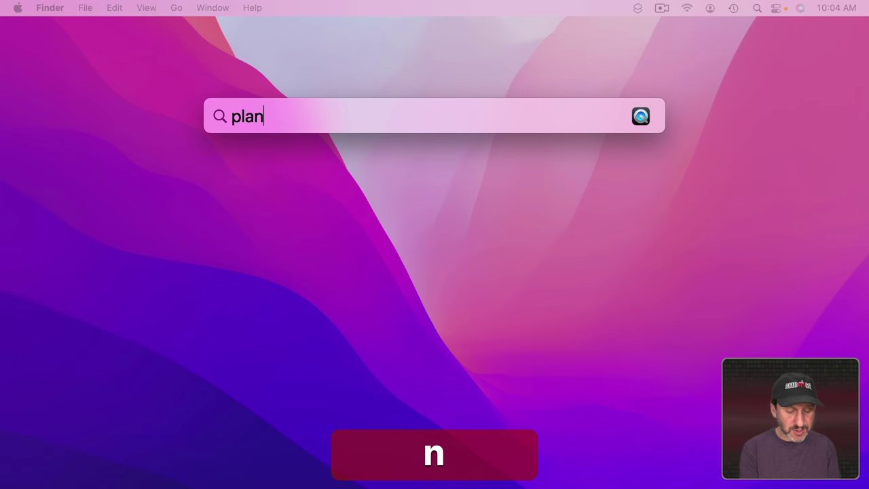
pyautogui.write('cks ')
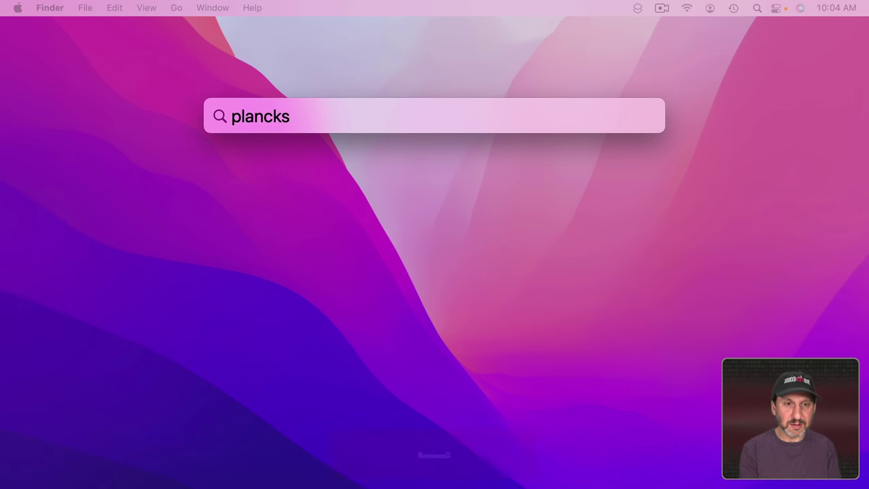
pyautogui.write('constant')
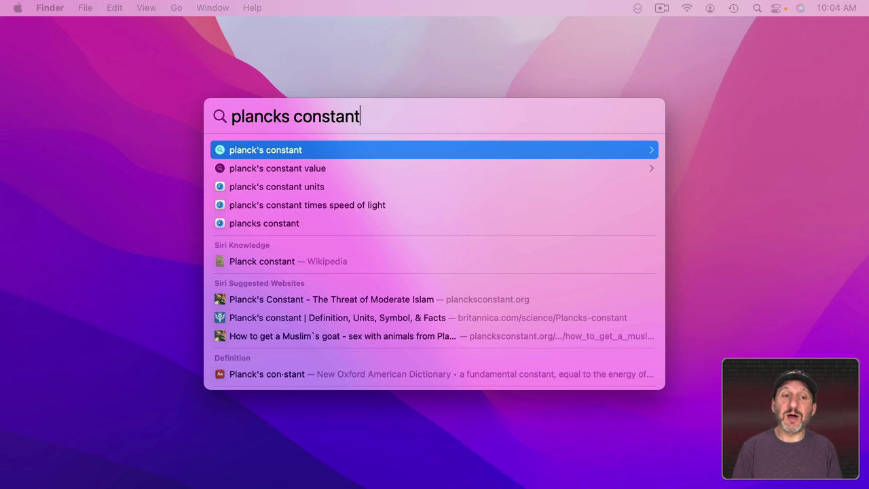
pyautogui.press('super+Down')
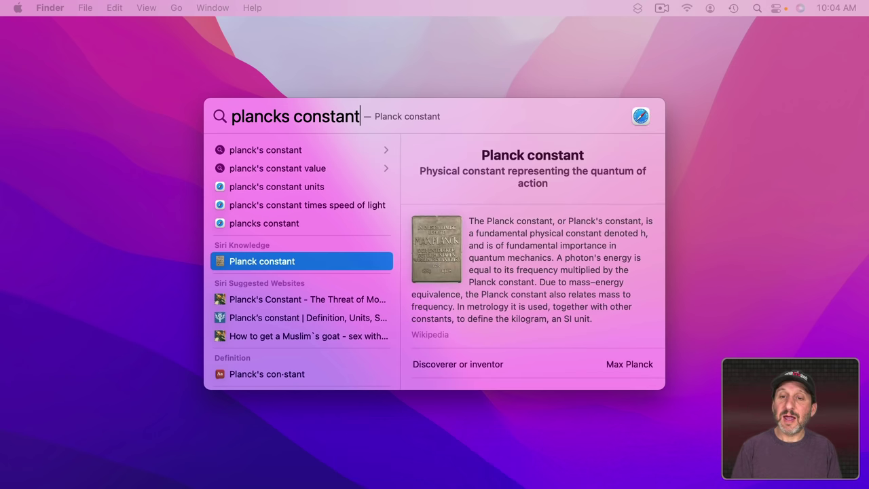
pyautogui.scroll(-3, 532, 290)
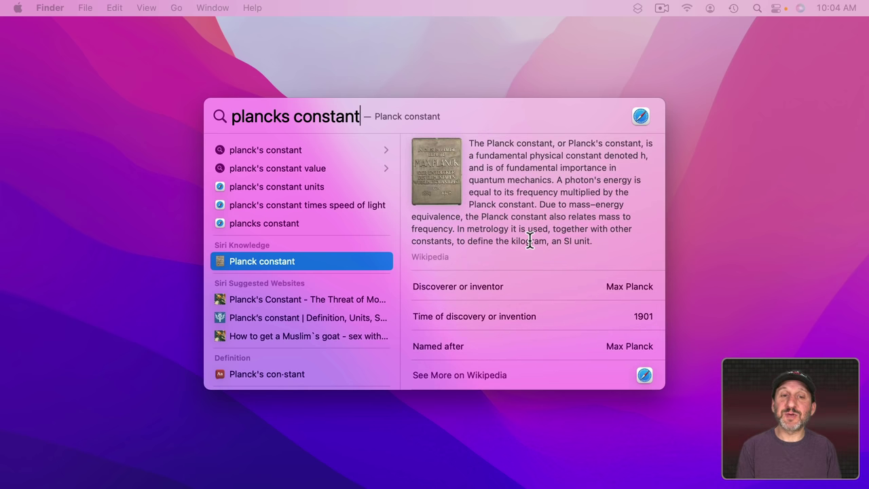
pyautogui.press('Return')
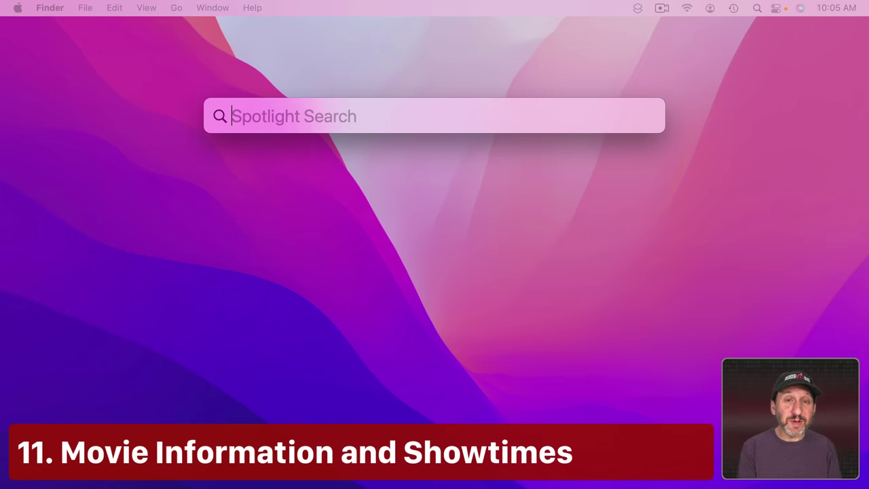
# - Preview 'the batman' and scroll through its movie details and showtimes
pyautogui.write('the batman')
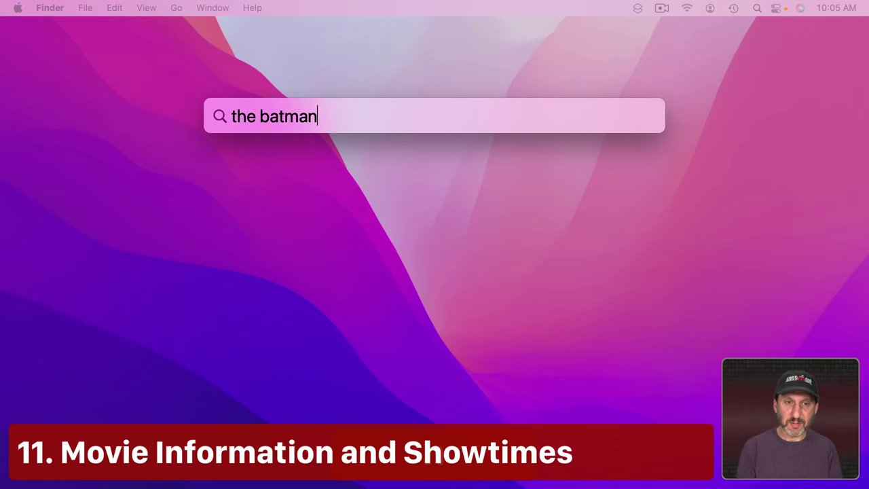
pyautogui.press('Tab')
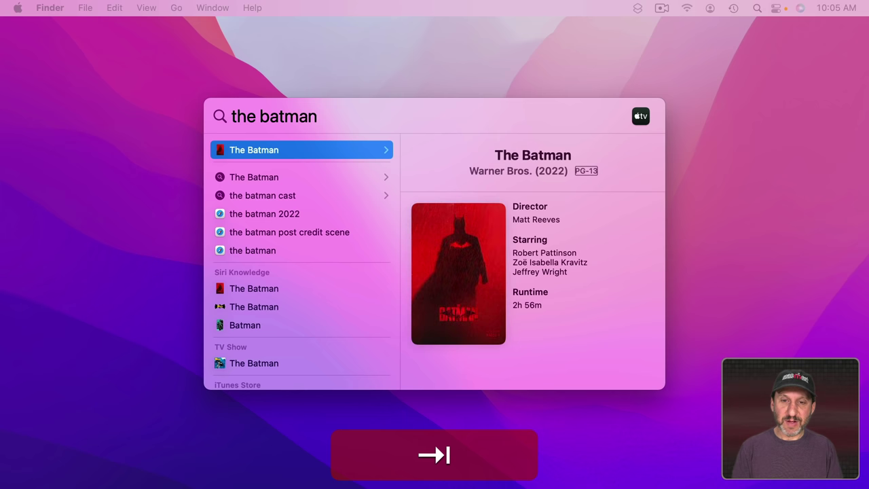
pyautogui.scroll(-10, 508, 265)
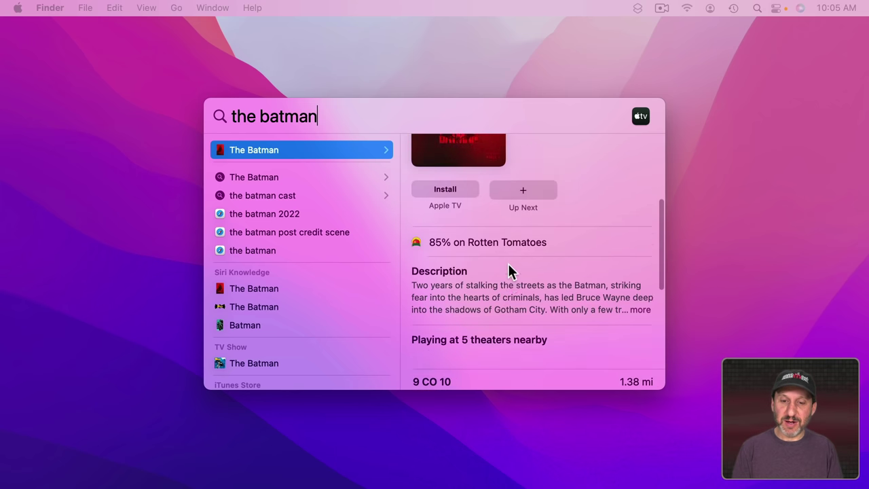
pyautogui.scroll(-2, 509, 265)
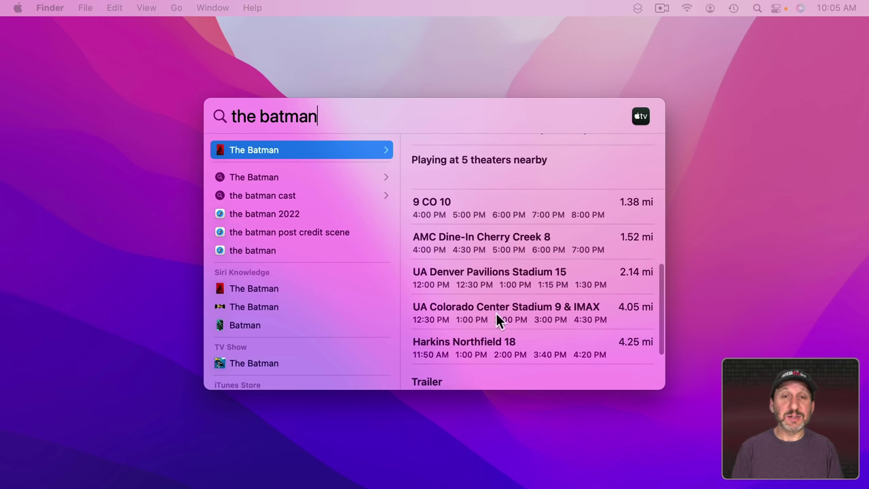
# - Replace the query with 'spider-man' and scroll its preview for prices and ratings
pyautogui.press('super+BackSpace')
pyautogui.write('s')
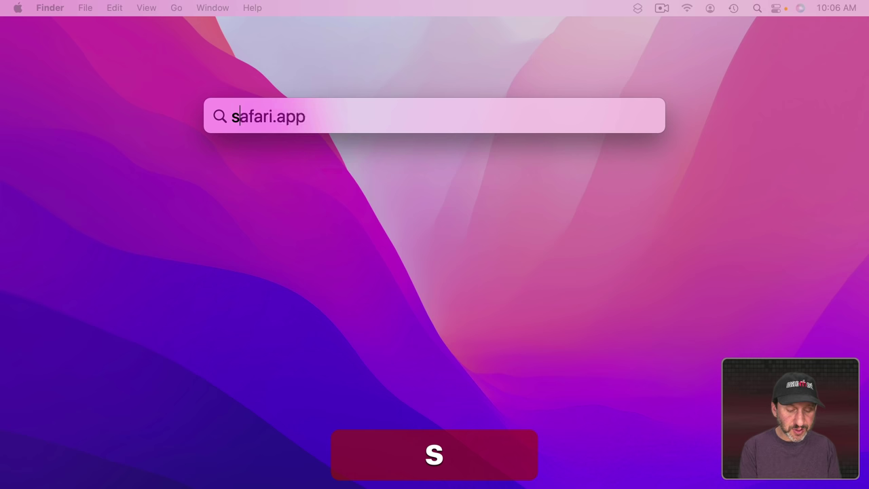
pyautogui.write('pider-man')
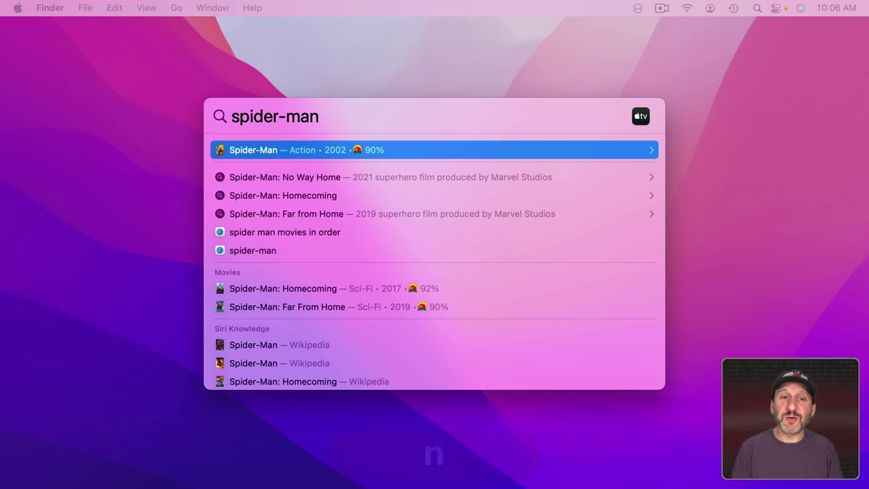
pyautogui.press('Tab')
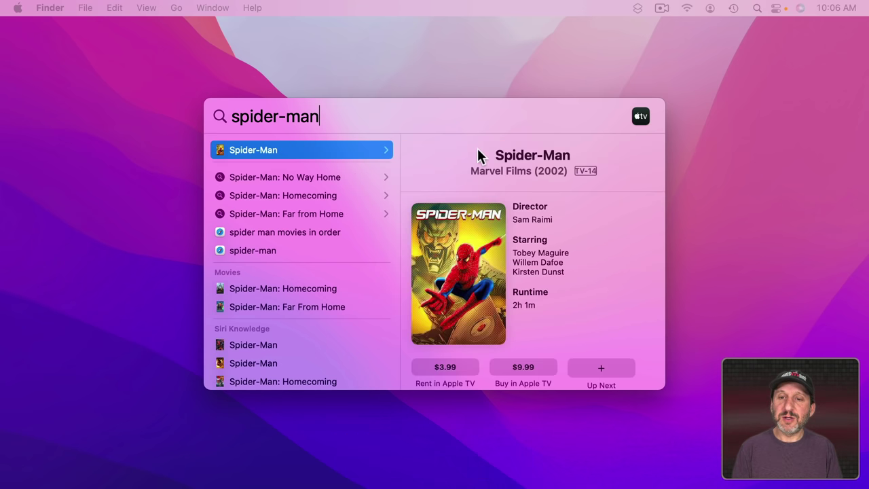
pyautogui.scroll(-3, 494, 292)
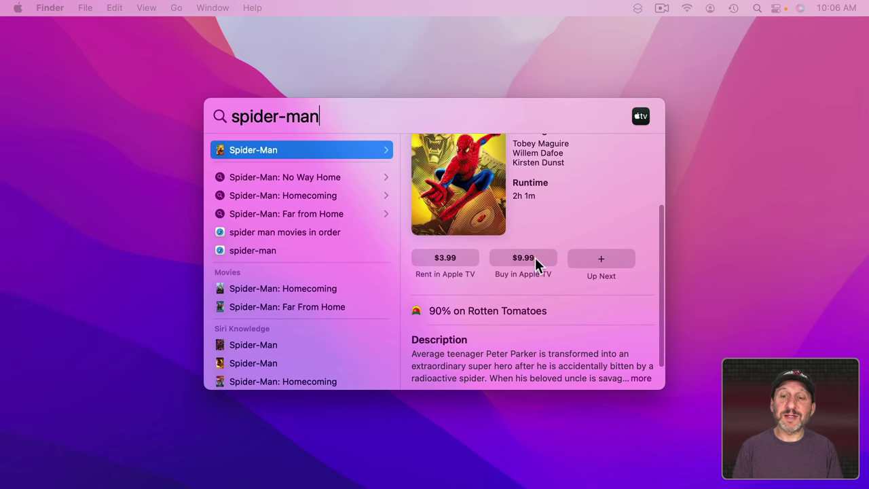
pyautogui.scroll(-2, 482, 286)
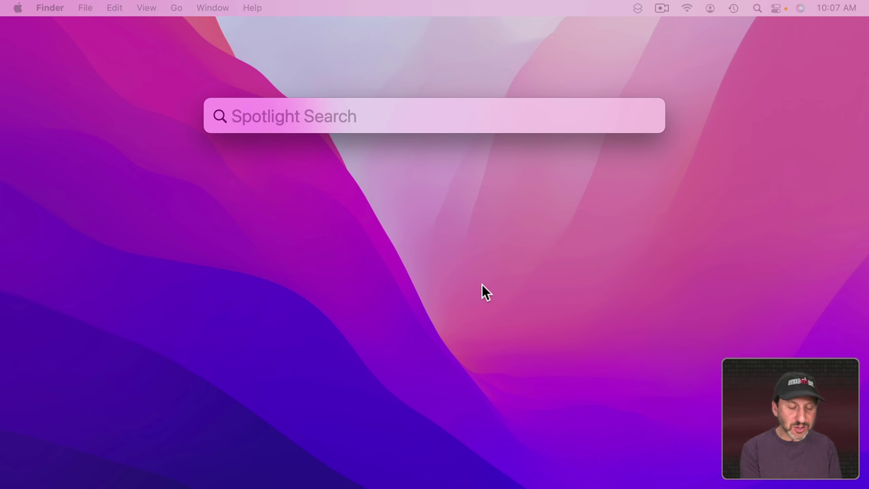
# - Find GarageBand by typing initials 'gb' and Microsoft Word by typing 'mw'
pyautogui.write('gara')
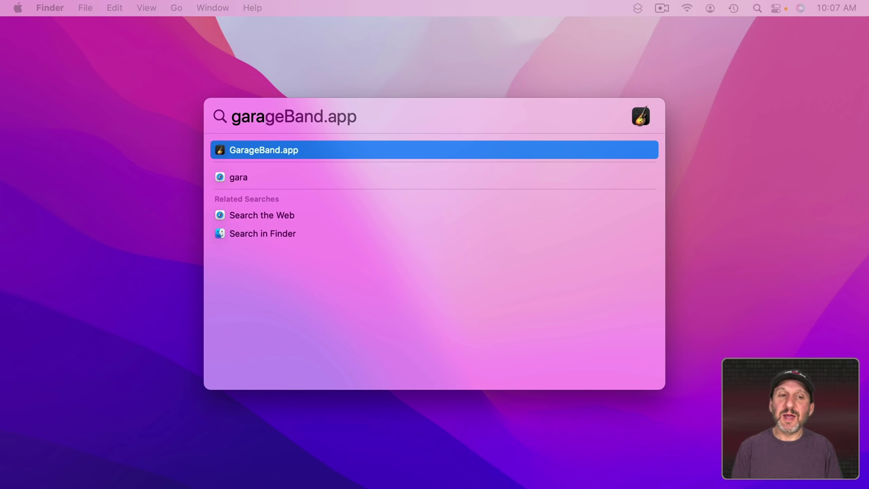
pyautogui.press('super+BackSpace')
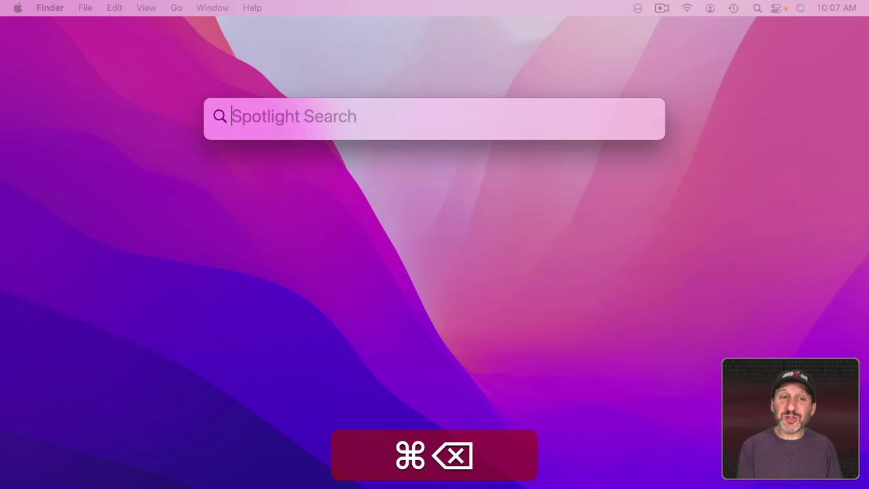
pyautogui.write('gb')
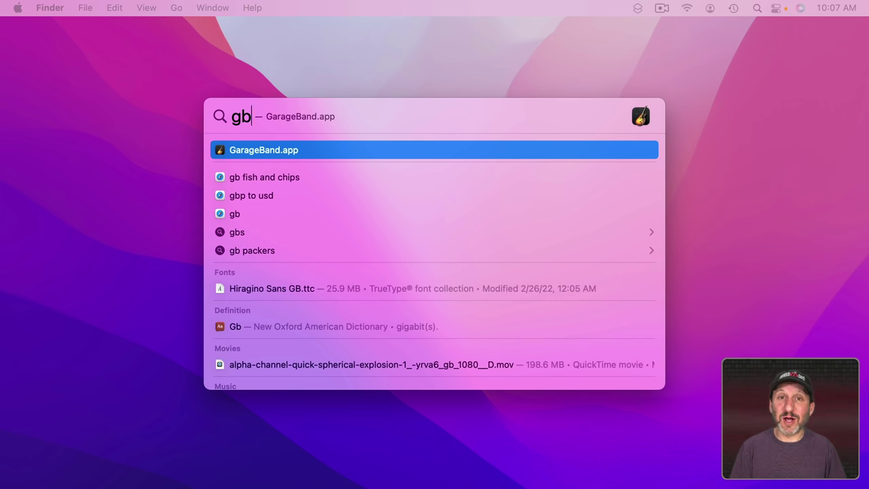
pyautogui.press('BackSpace')
pyautogui.press('BackSpace')
pyautogui.write('mw')
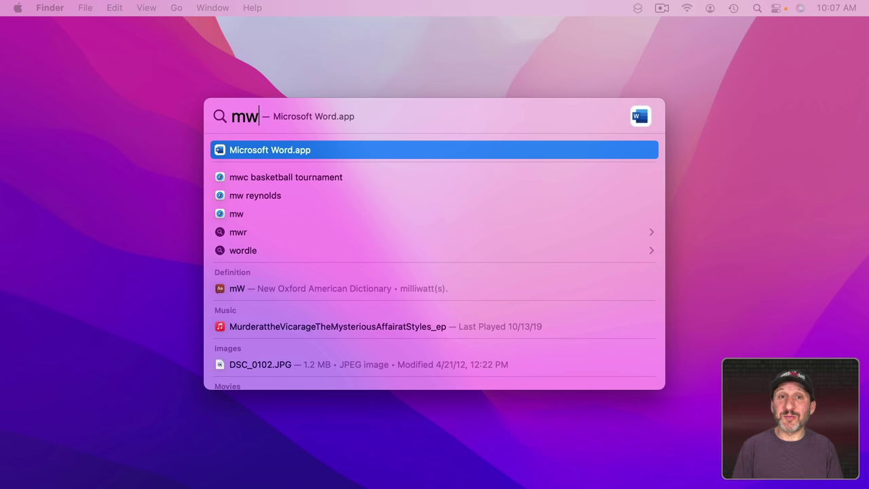
# - Search 'text' and open Test.rtf from TextEdit's recent-documents list in Spotlight
pyautogui.press('BackSpace')
pyautogui.press('BackSpace')
pyautogui.write('text')
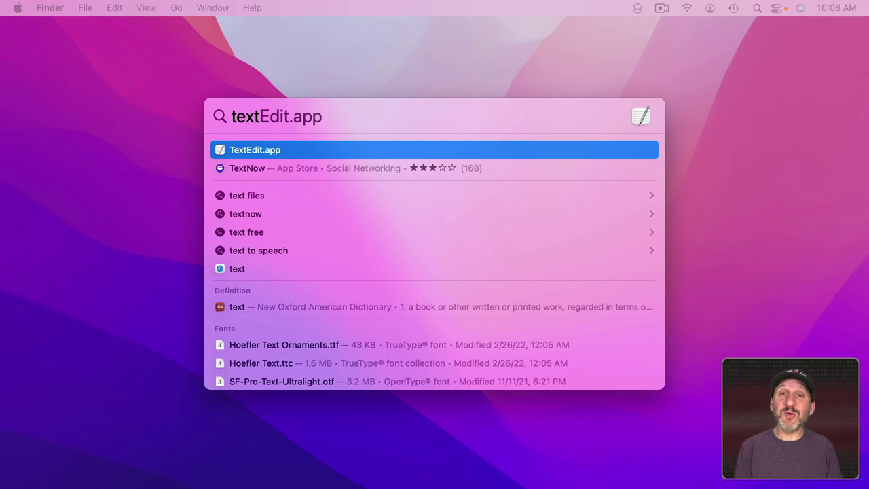
pyautogui.press('Tab')
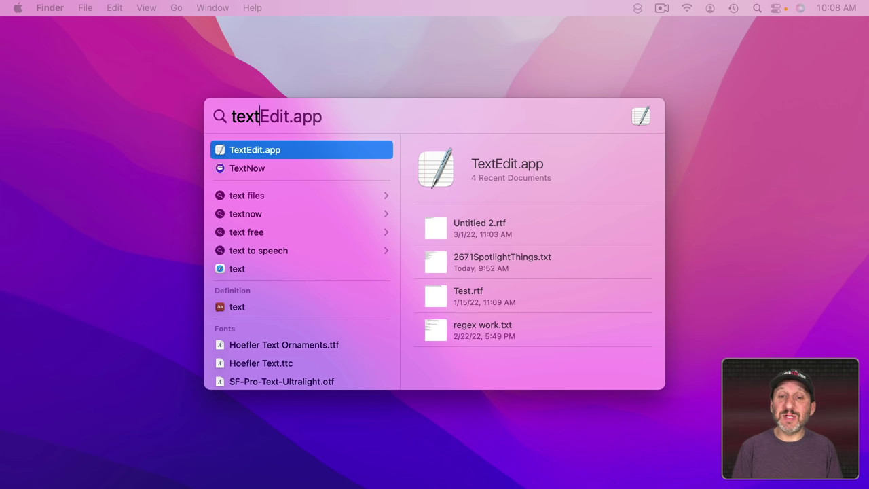
pyautogui.press('Tab')
pyautogui.press('Down')
pyautogui.press('Down')
pyautogui.press('Down')
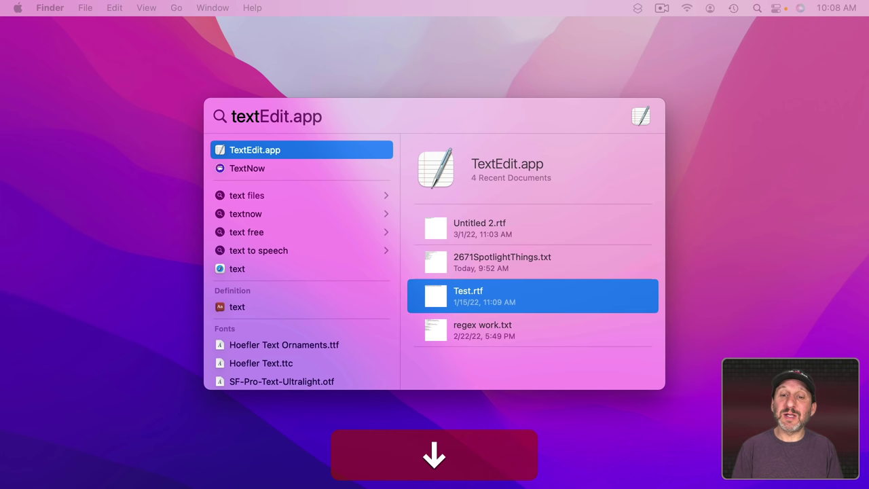
pyautogui.press('Up')
pyautogui.press('Up')
pyautogui.press('Up')
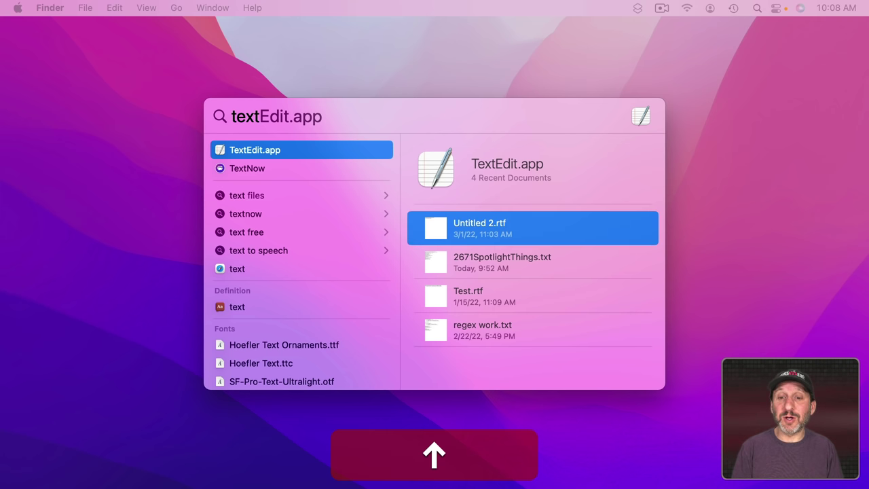
pyautogui.press('Down')
pyautogui.press('Down')
pyautogui.press('Return')
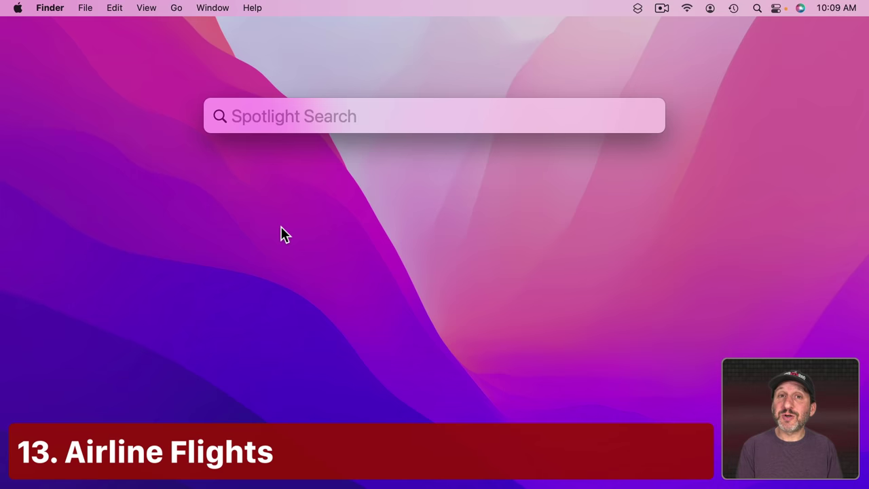
pyautogui.write('ual ')
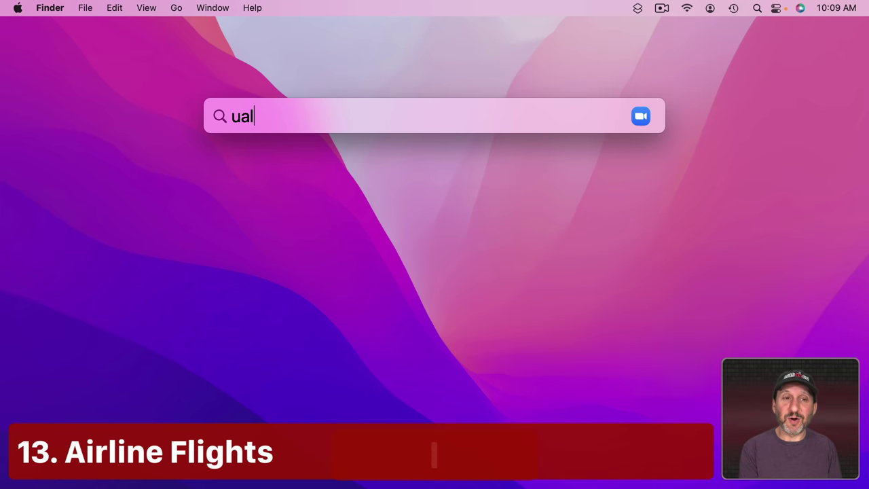
pyautogui.write('1979')
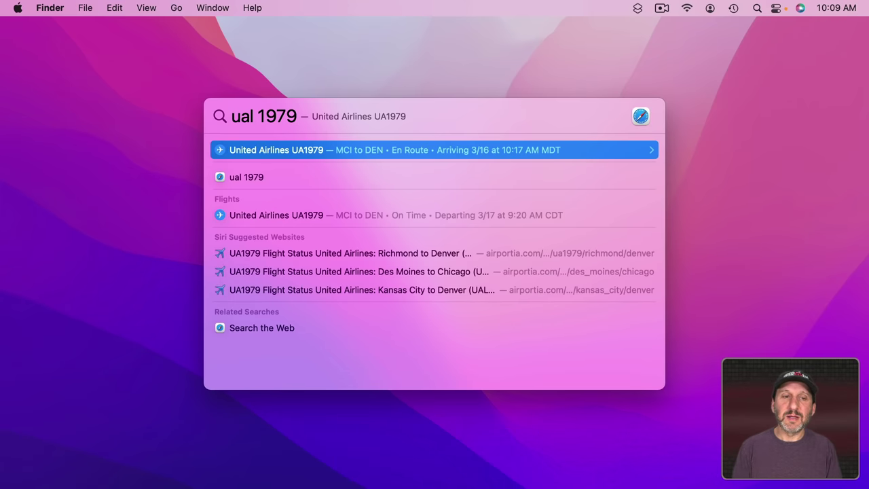
pyautogui.press('Tab')
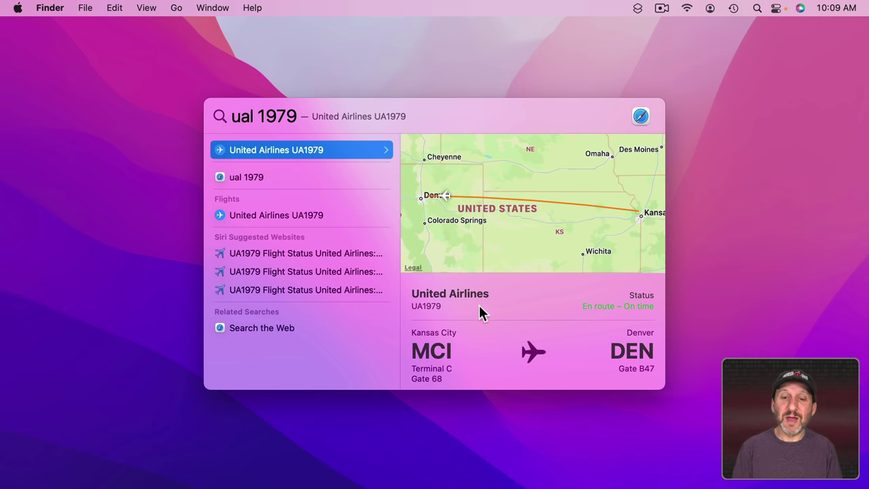
pyautogui.scroll(-5, 493, 315)
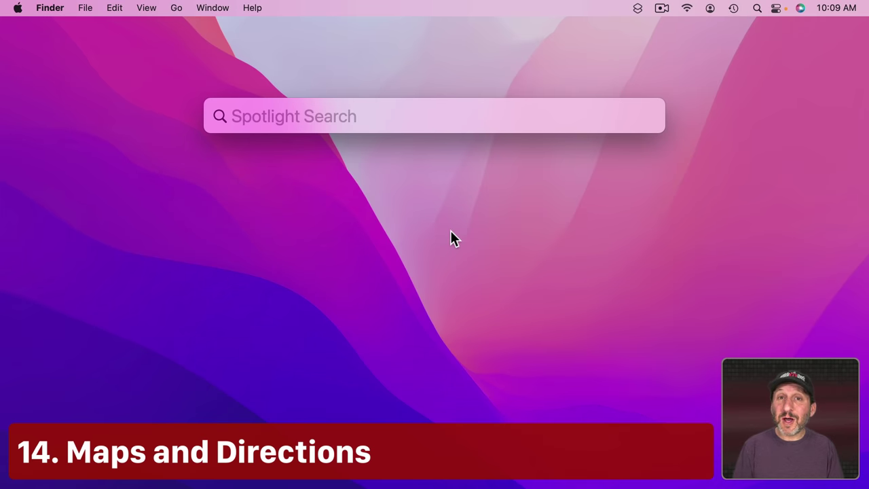
pyautogui.write('pizza')
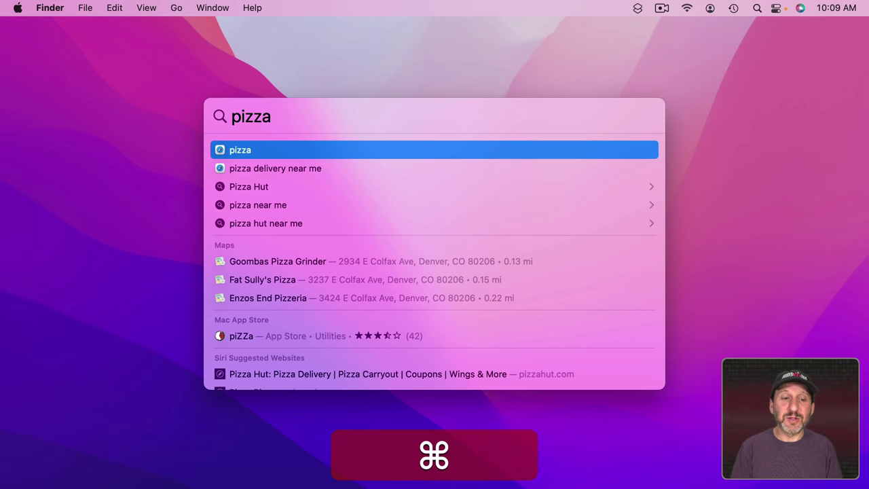
pyautogui.press('super+Down')
pyautogui.press('Down')
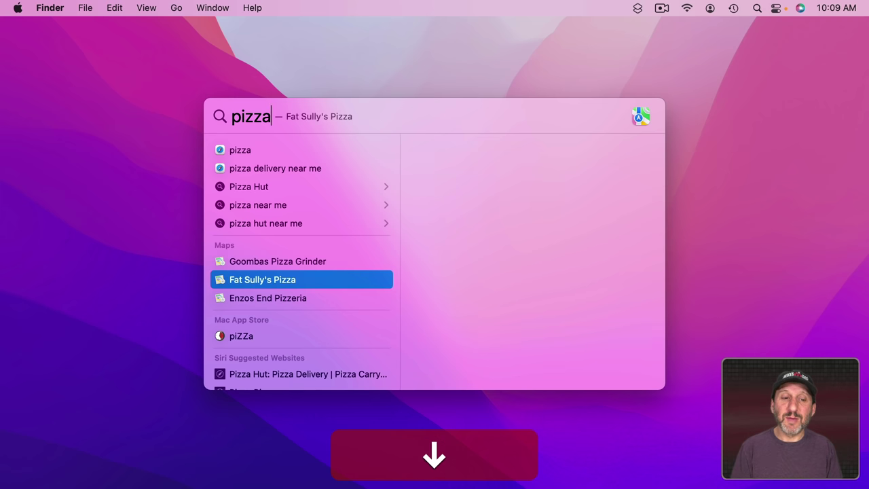
pyautogui.press('Down')
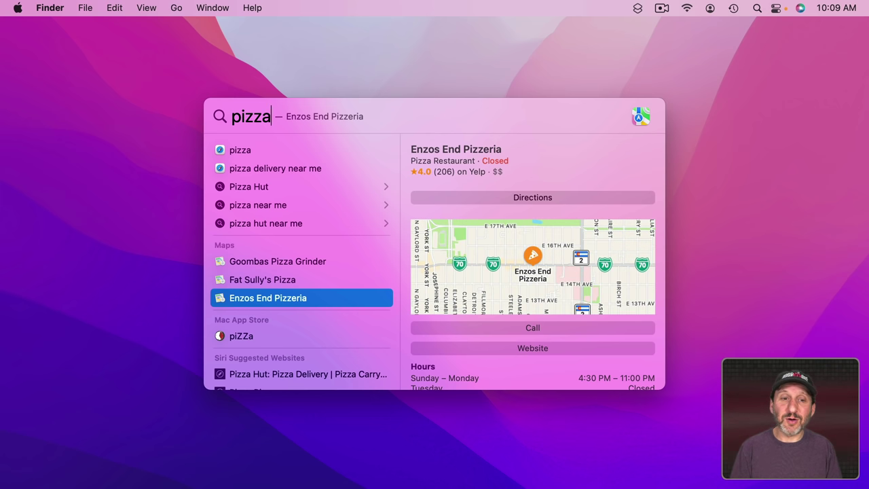
pyautogui.press('super+a')
pyautogui.write('coor')
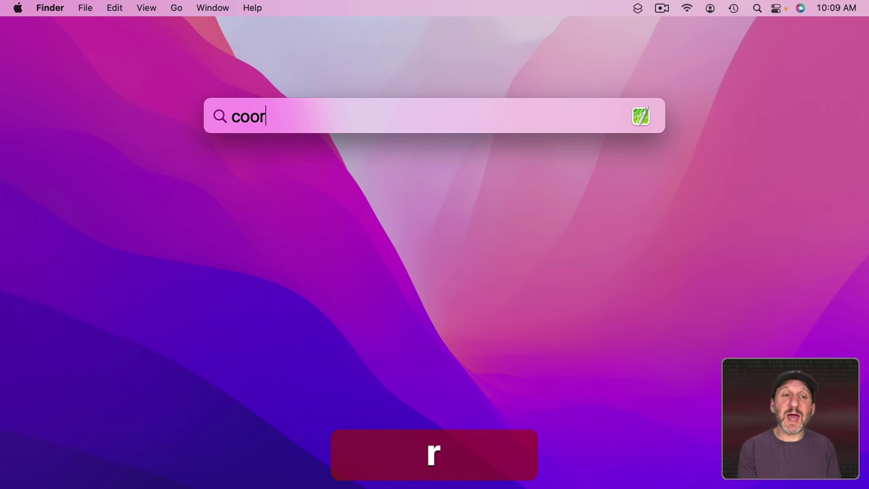
pyautogui.write('s')
pyautogui.write('field')
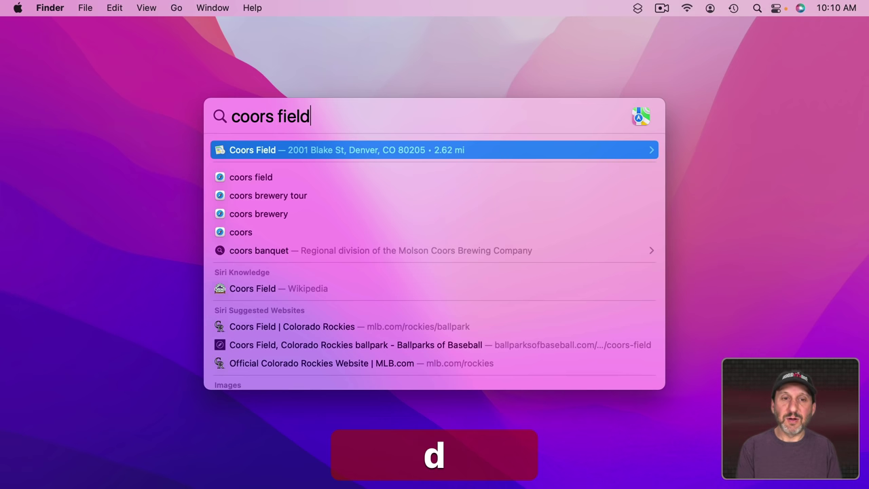
pyautogui.press('Tab')
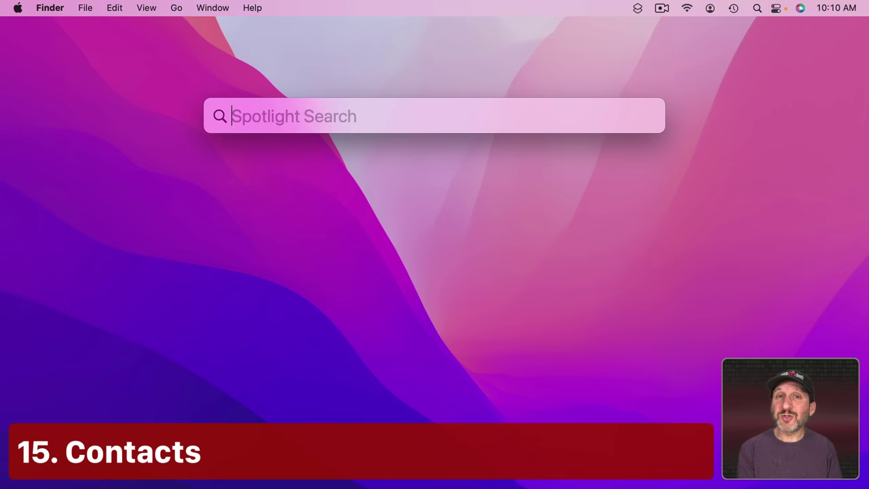
pyautogui.write('jane')
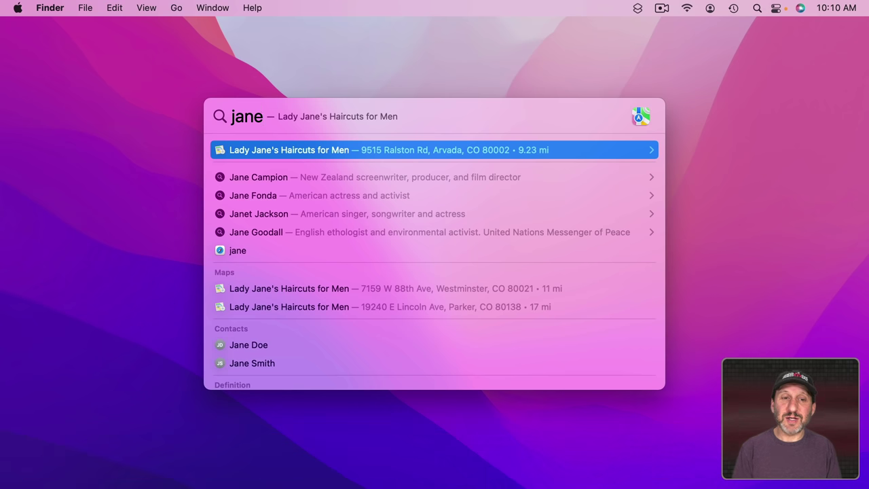
pyautogui.press('super+Down')
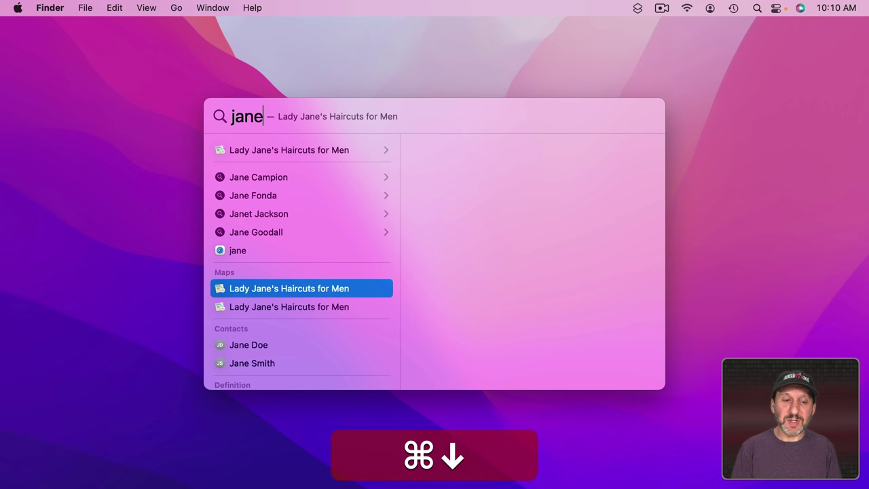
pyautogui.press('super+Down')
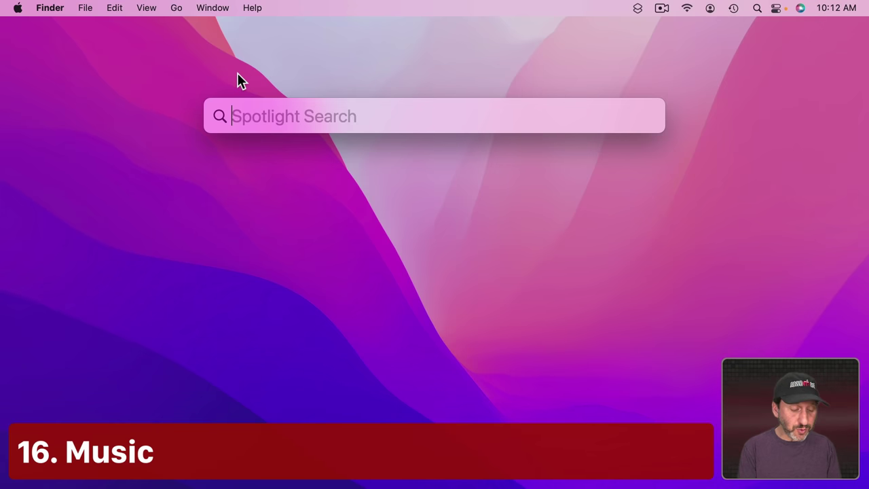
pyautogui.write('now')
pyautogui.press('Tab')
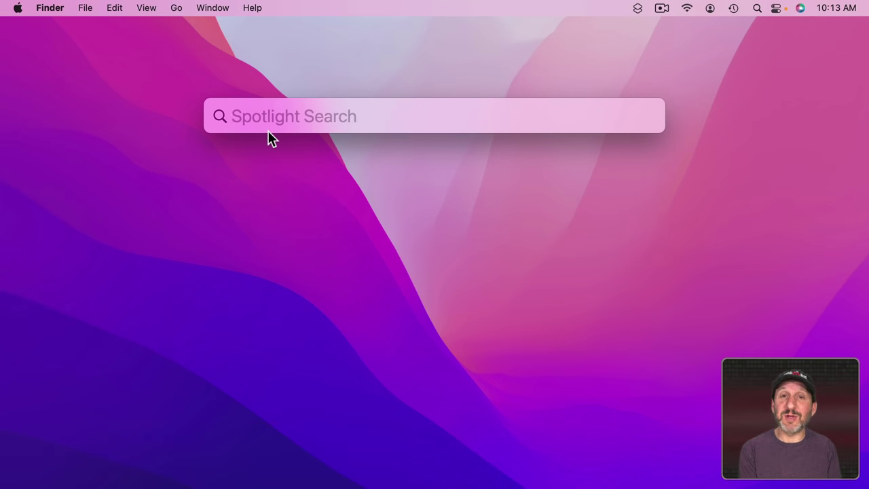
pyautogui.write('20 ways to free')
pyautogui.press('Down')
pyautogui.press('Down')
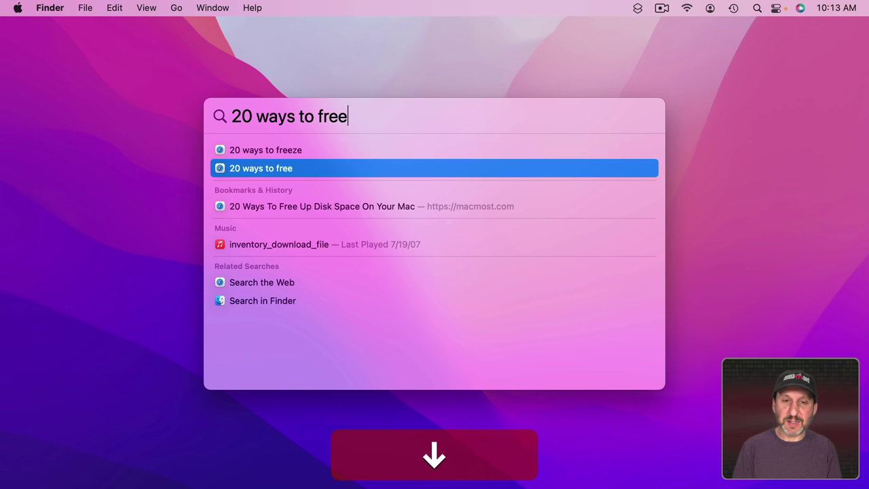
pyautogui.press('Return')
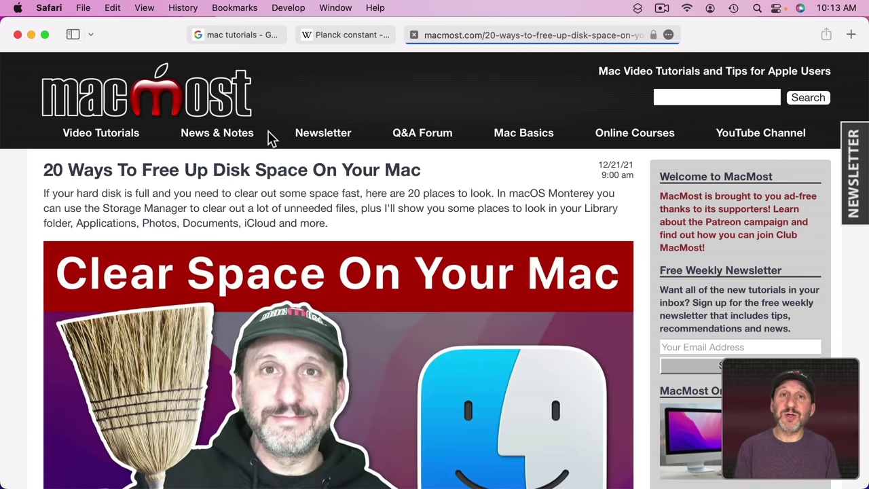
pyautogui.press('super+space')
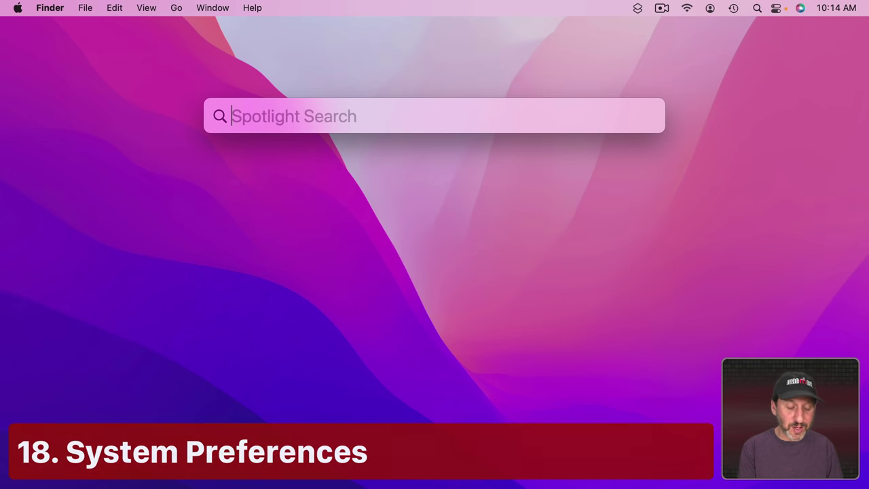
pyautogui.write('bluetooth')
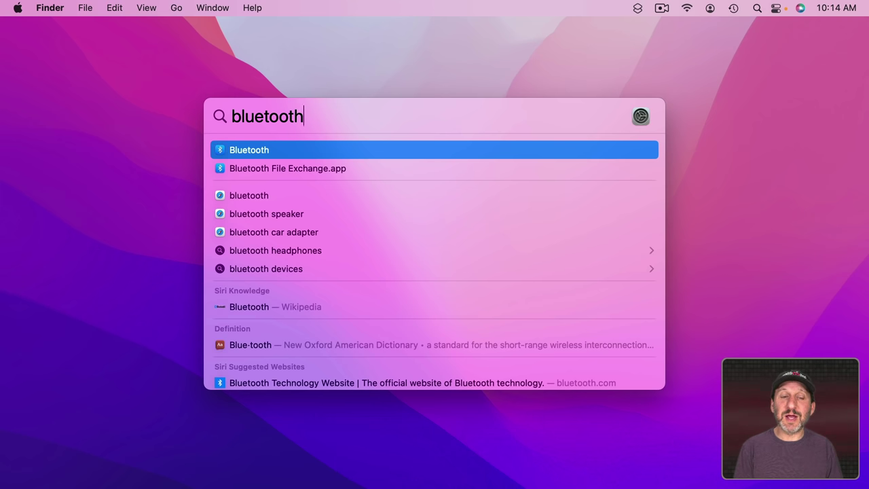
pyautogui.press('Return')
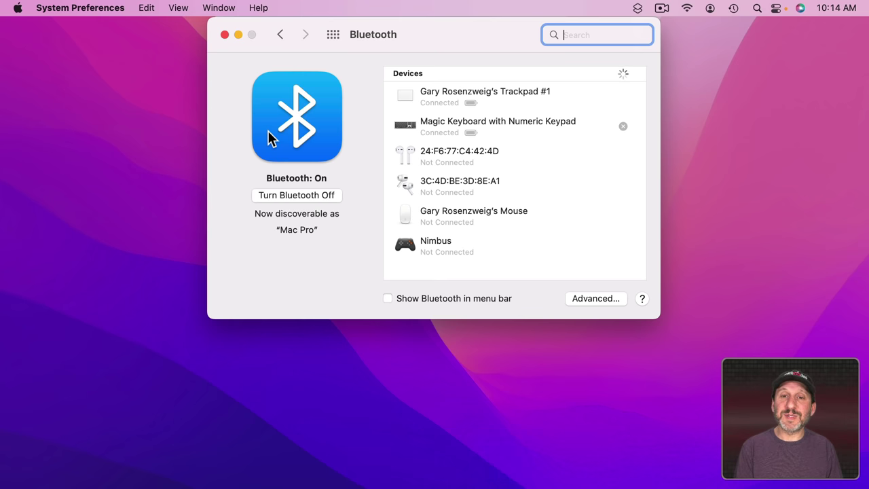
pyautogui.moveTo(396, 244)
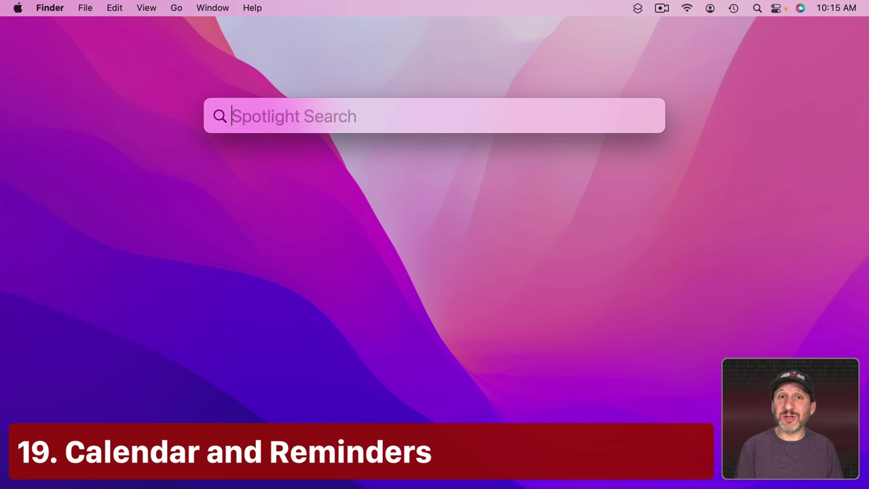
pyautogui.press('BackSpace')
pyautogui.write('dent')
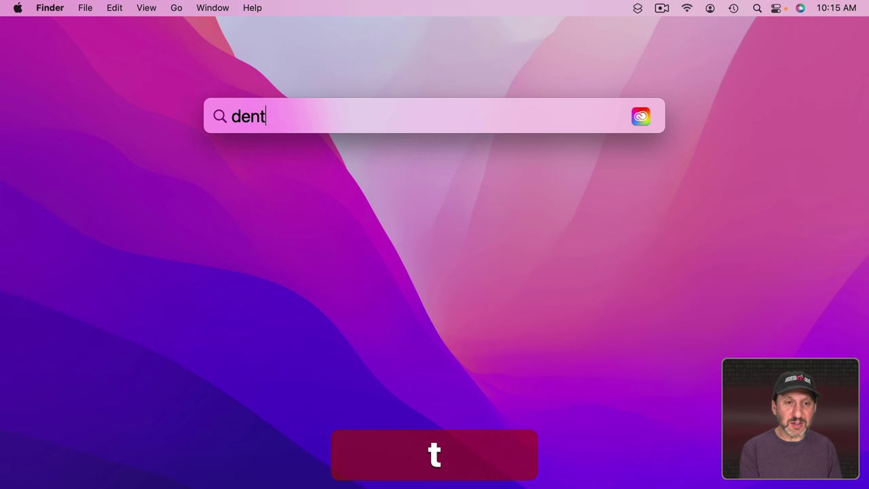
pyautogui.write('ist')
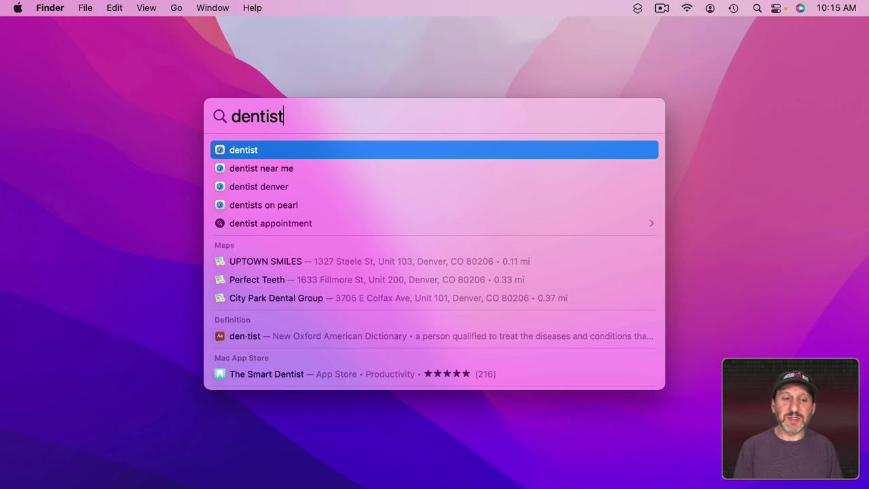
pyautogui.press('super+Down')
pyautogui.press('super+Down')
pyautogui.press('super+Down')
pyautogui.press('super+Down')
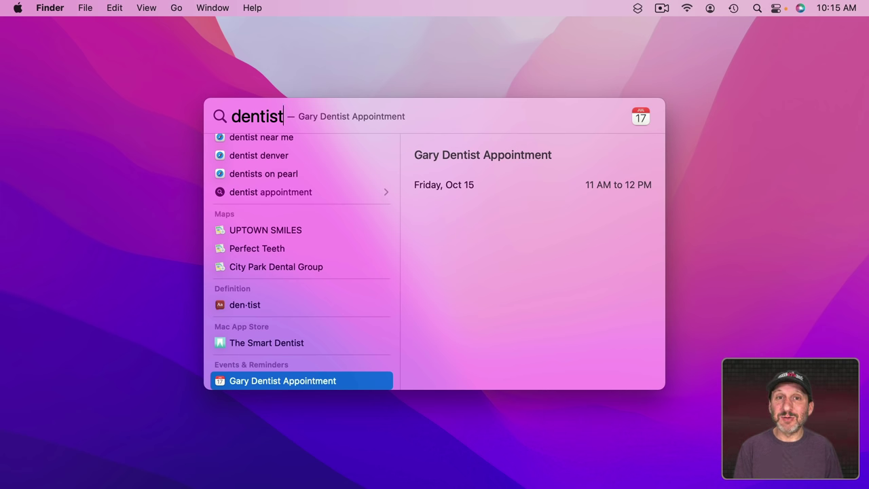
pyautogui.write('event')
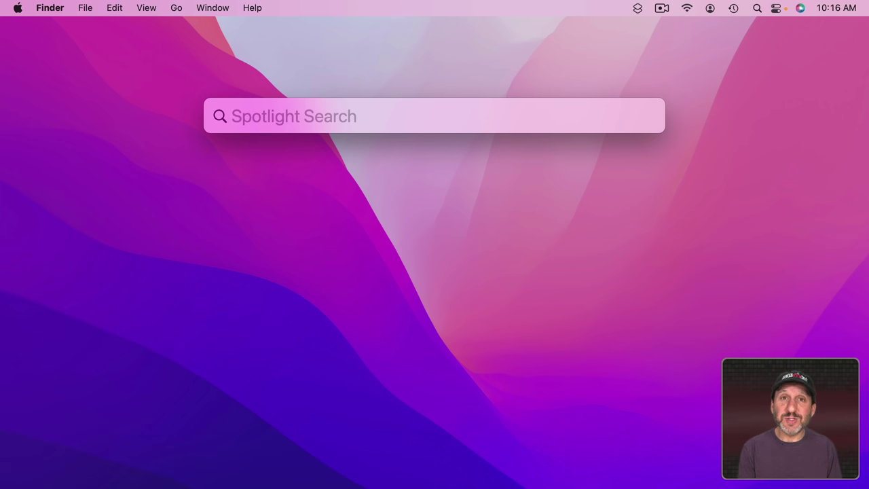
pyautogui.write('arial')
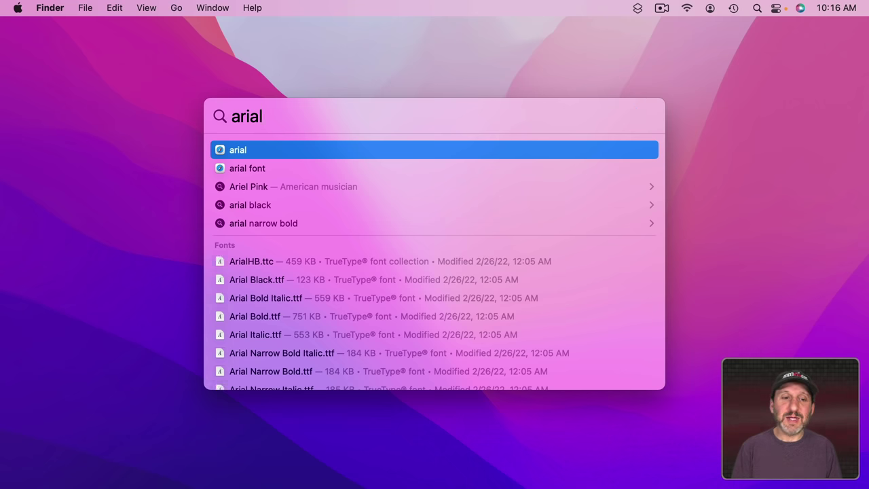
pyautogui.press('super+Down')
pyautogui.press('Down')
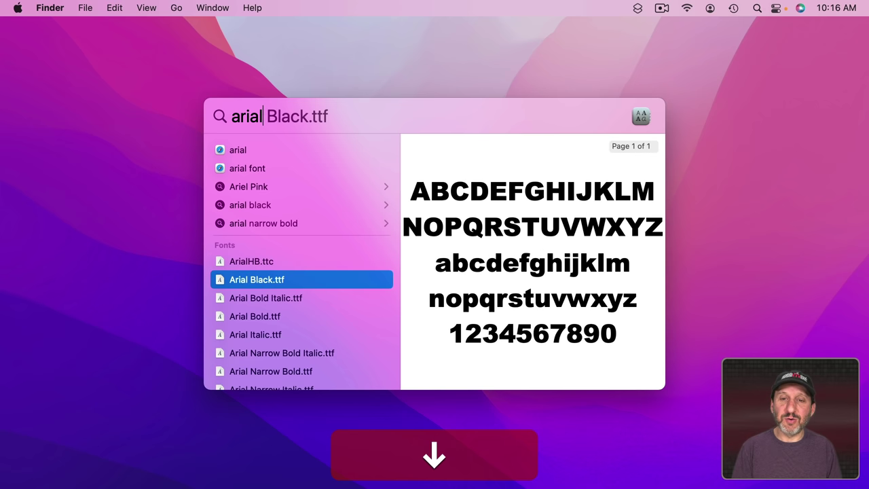
pyautogui.press('Down')
pyautogui.press('Down')
pyautogui.press('Down')
pyautogui.press('Down')
pyautogui.press('Down')
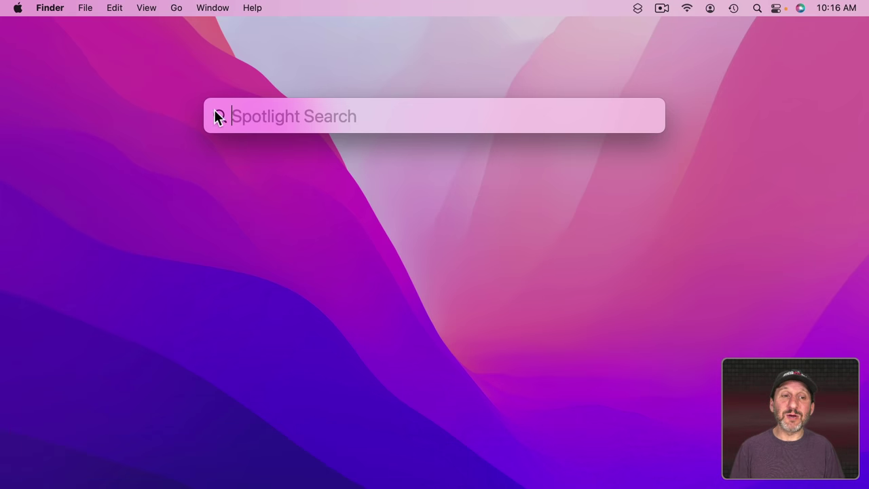
pyautogui.moveTo(220, 113); pyautogui.dragTo(238, 284)
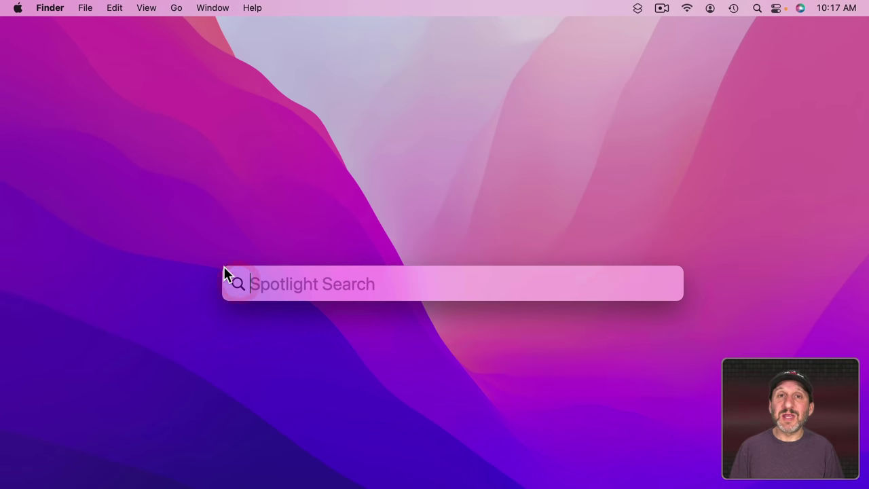
pyautogui.click(248, 208)
pyautogui.press('super+space')
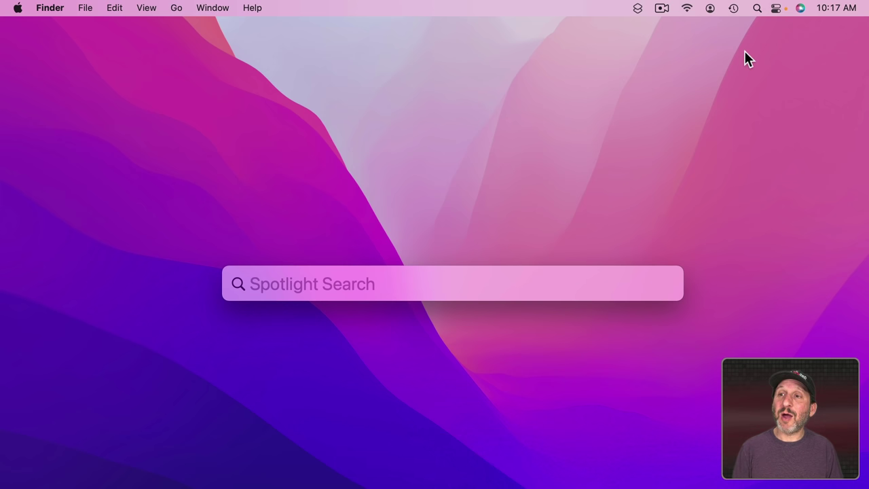
pyautogui.click(758, 8)
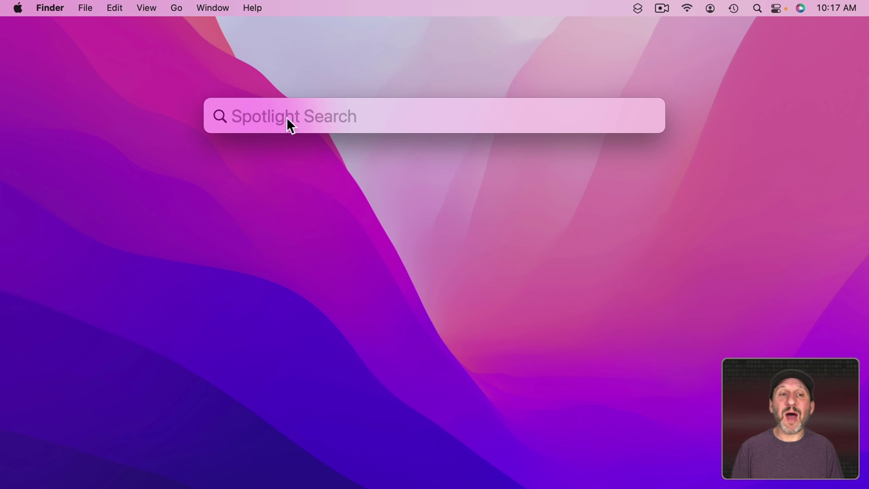
pyautogui.write('weather denver')
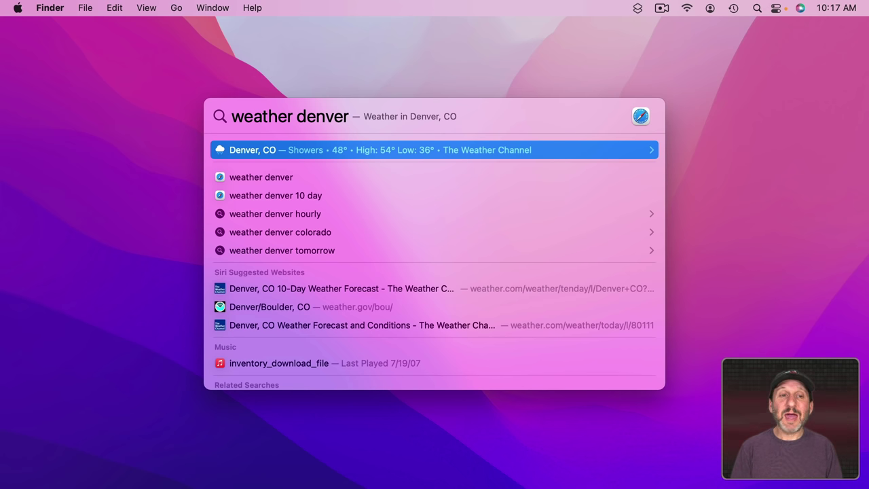
pyautogui.press('Escape')
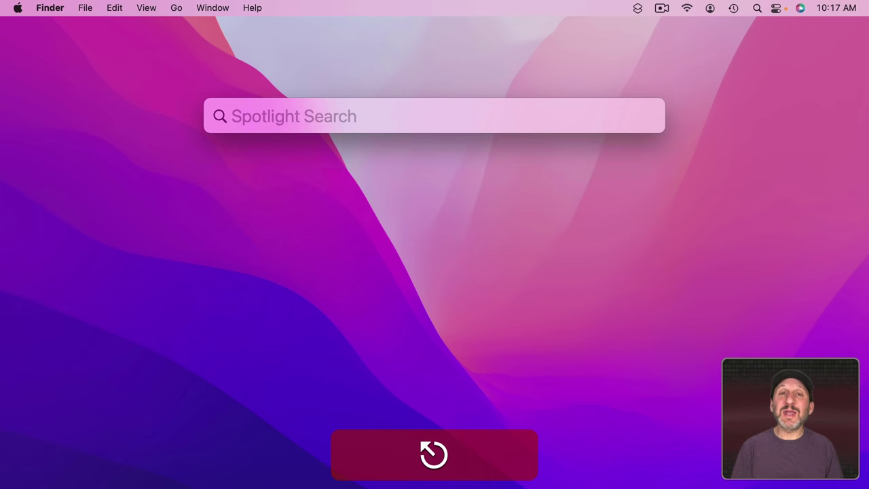